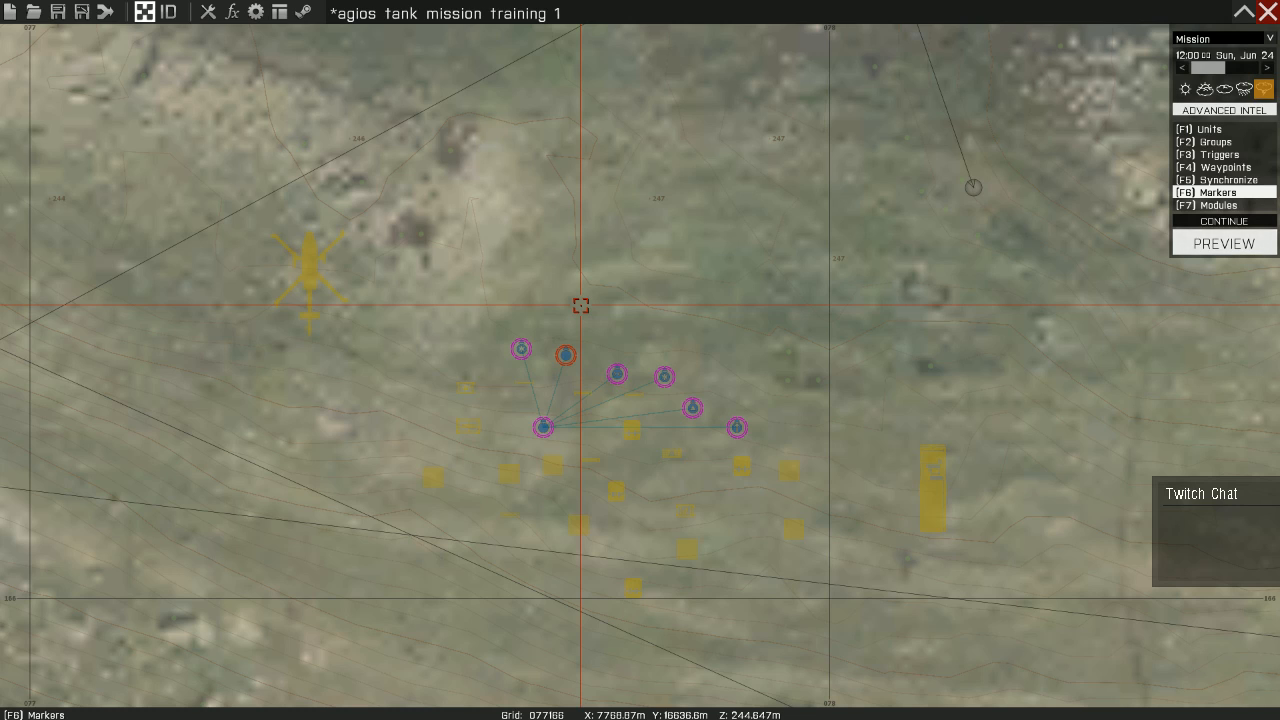
Step: Start a new marker just above the infantry group and clear the pasted respawn code from its name
double_click(580, 305)
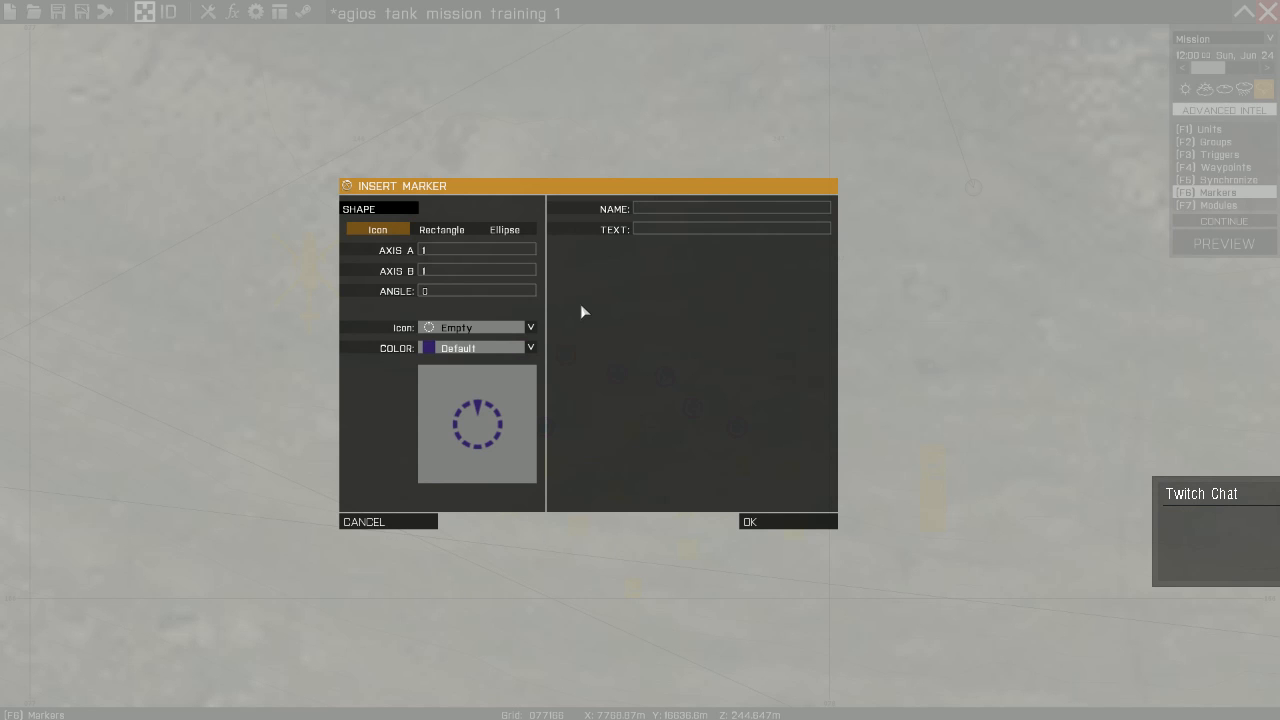
text(respawn = "BASE"; respawnDelay = 5)
drag(740, 210, 858, 219)
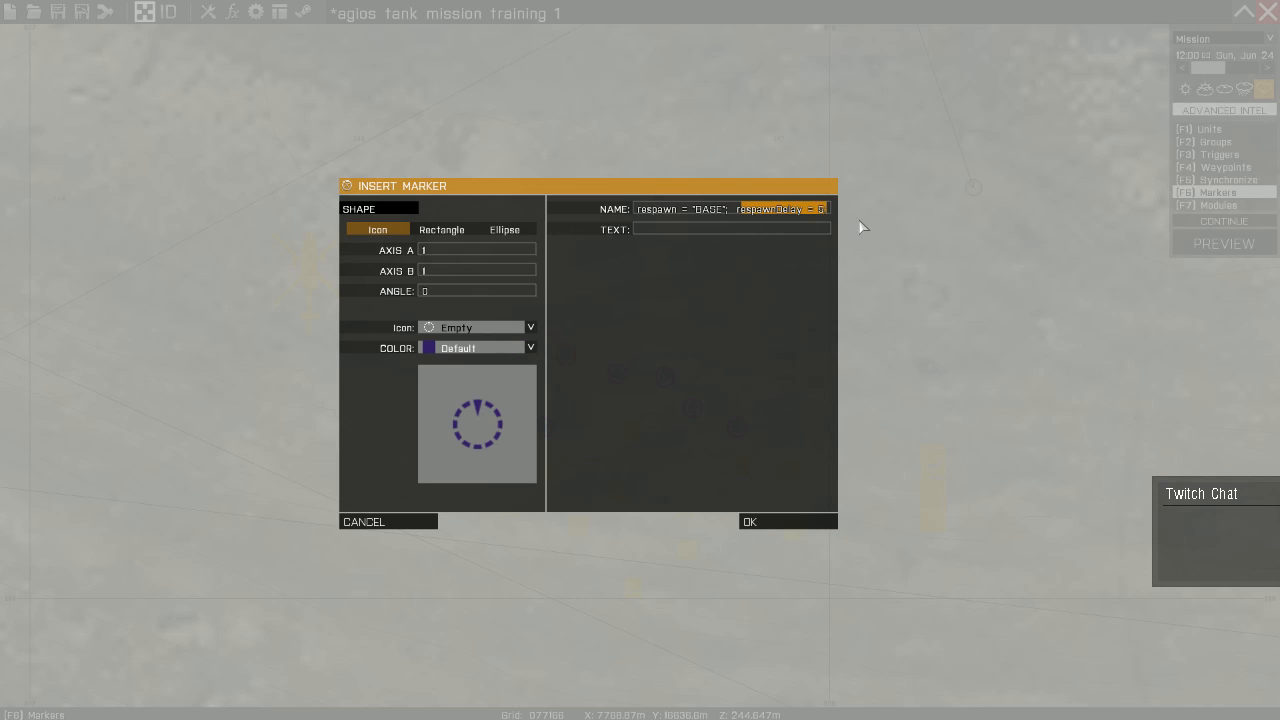
click(694, 206)
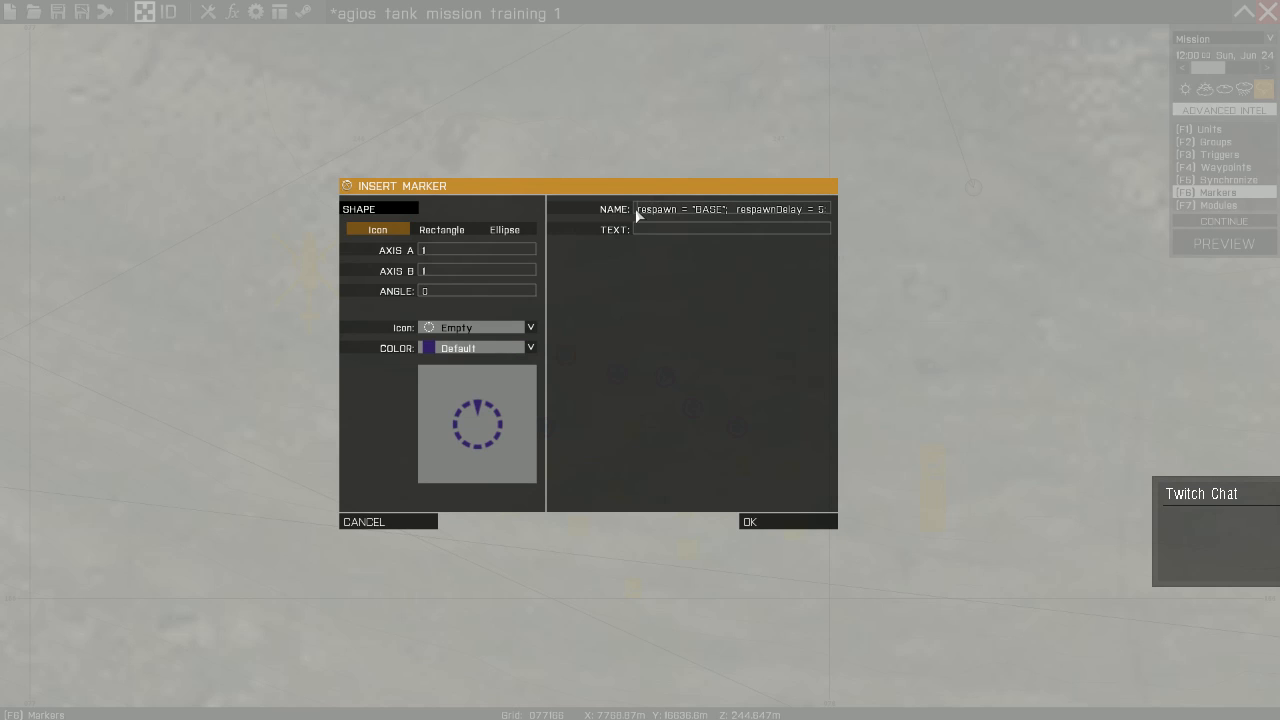
key(Delete)
key(Delete)
key(Delete)
key(Delete)
key(Delete)
key(Delete)
key(Delete)
key(Delete)
key(Delete)
key(Delete)
key(Delete)
key(Delete)
key(Delete)
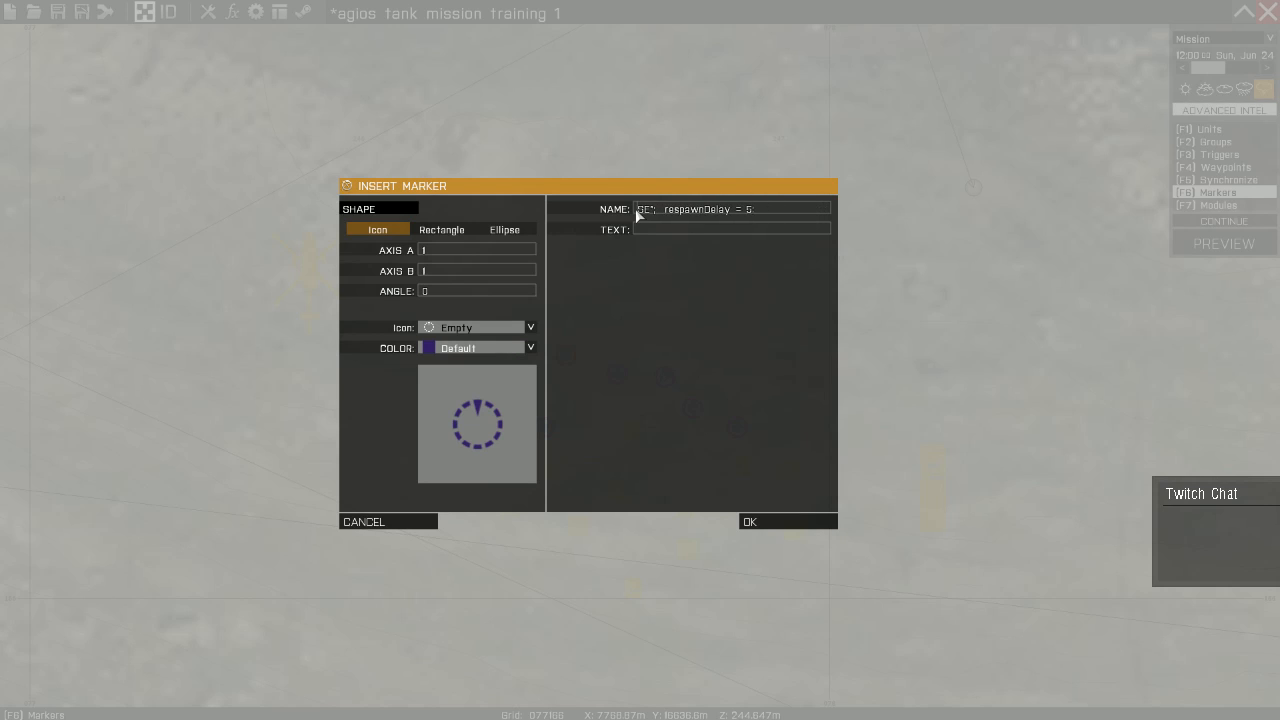
key(Delete)
key(Delete)
key(Delete)
key(Delete)
key(Delete)
key(Delete)
key(Delete)
key(Delete)
key(Delete)
key(Delete)
key(Delete)
key(Delete)
key(Delete)
key(Delete)
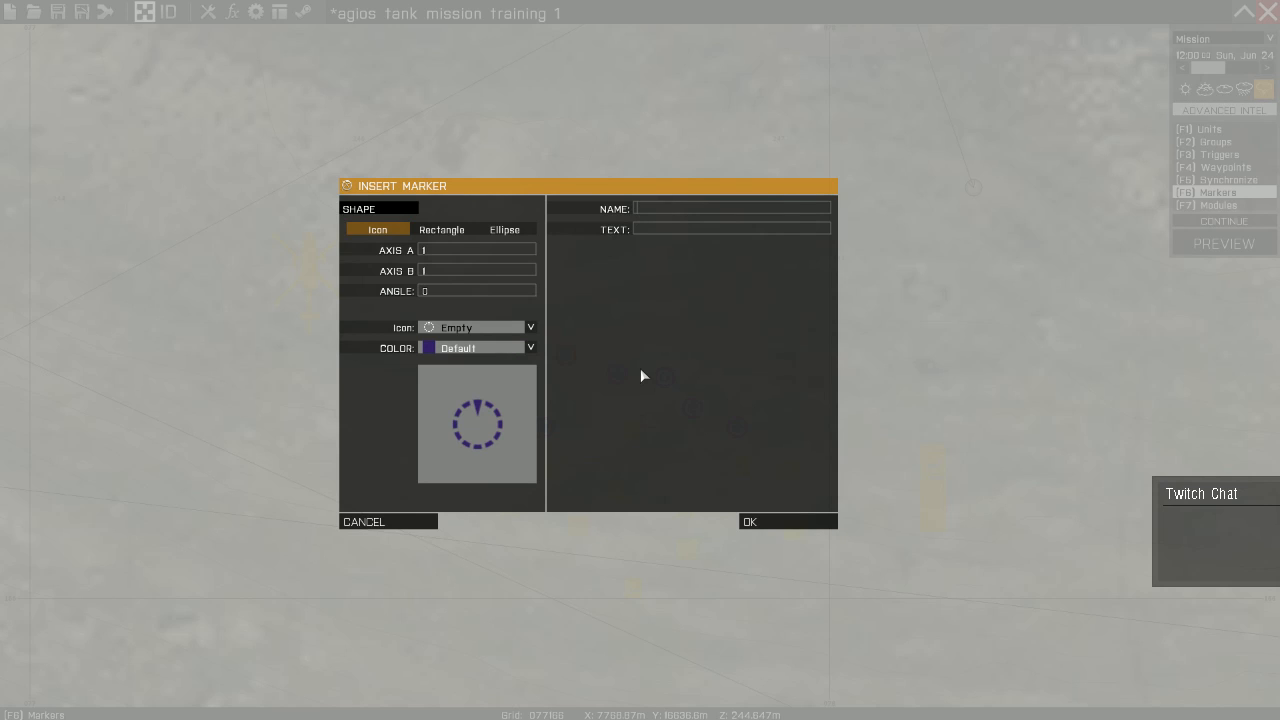
Step: Name the marker respawn_west, give it the text "Blufor respawn" and place it
text(res)
text(pagn)
key(BackSpace)
key(BackSpace)
text(wn_ west)
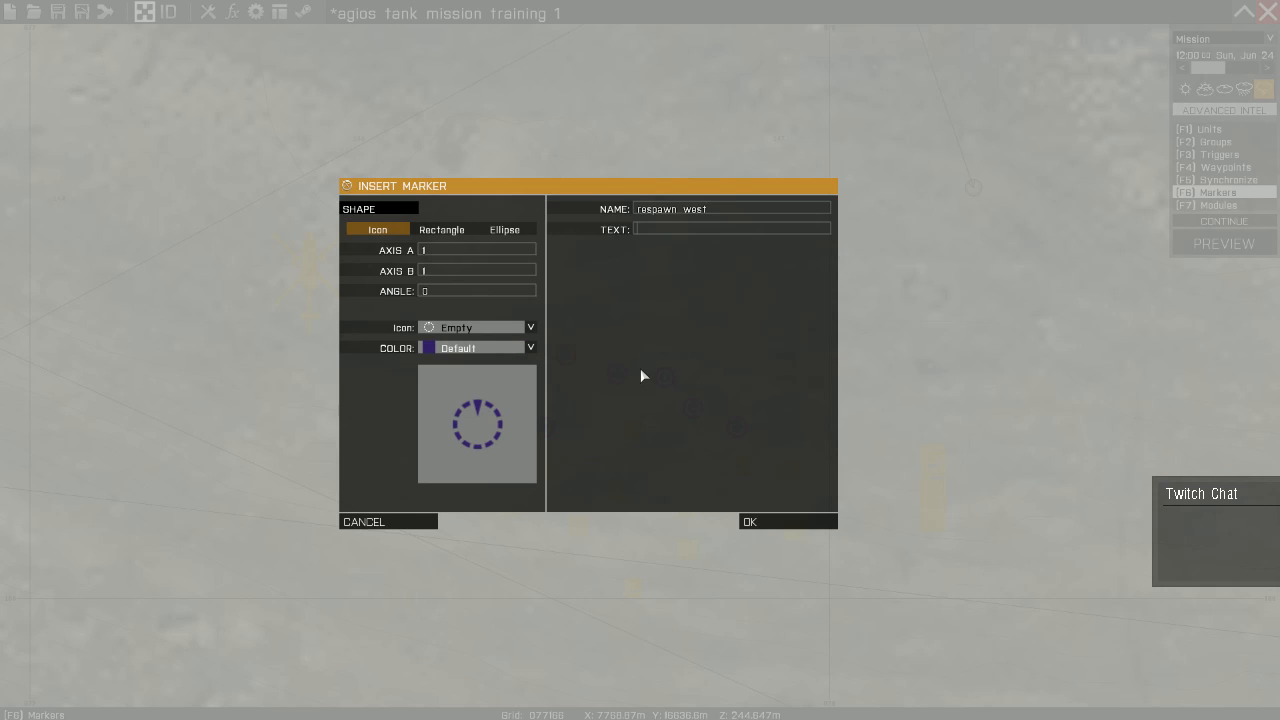
key(Tab)
text(Hlufor respawn)
click(750, 522)
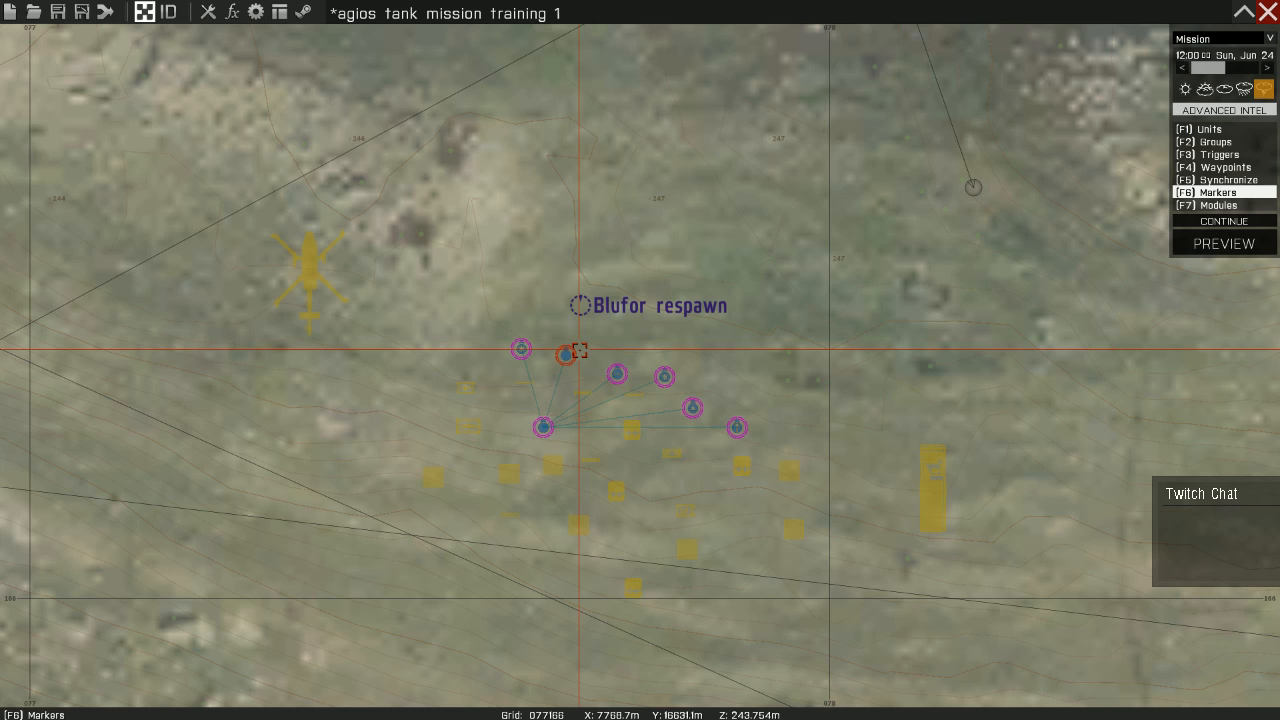
double_click(563, 352)
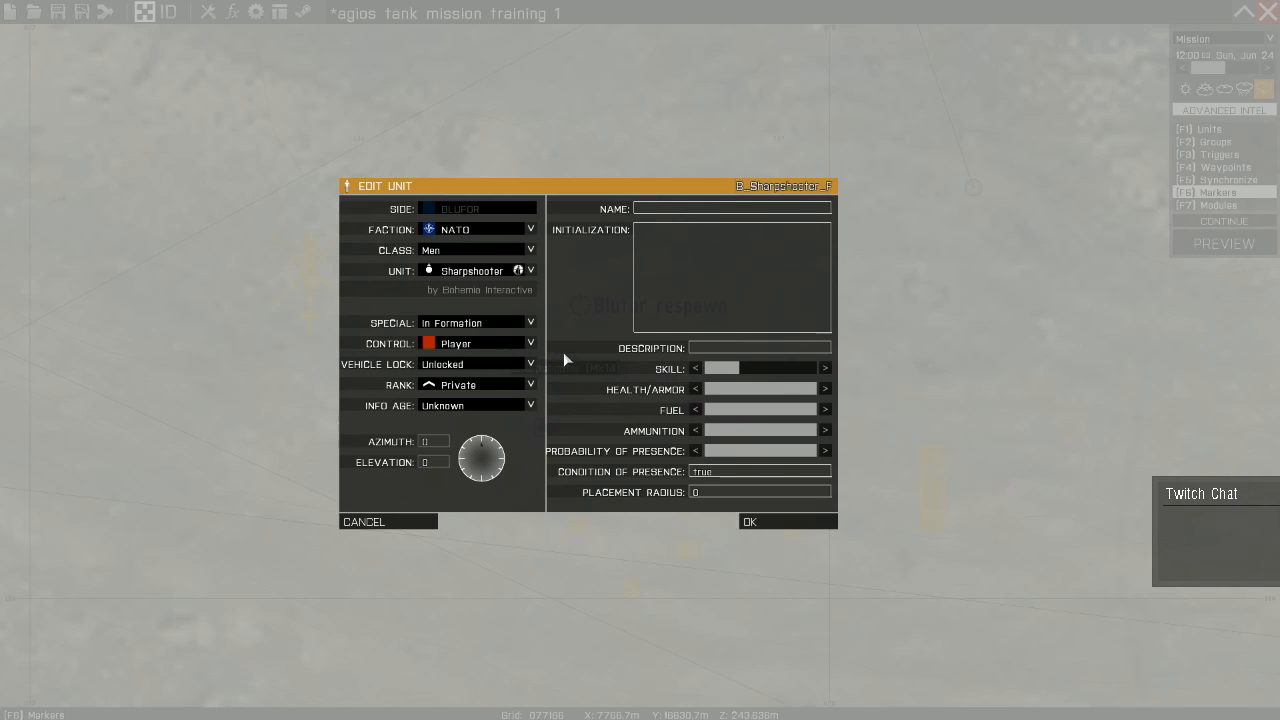
text(respawn = "BASE";  respawnDelay = 5;)
key(BackSpace)
key(BackSpace)
key(BackSpace)
key(BackSpace)
key(BackSpace)
key(BackSpace)
key(BackSpace)
key(BackSpace)
key(BackSpace)
key(BackSpace)
key(BackSpace)
key(BackSpace)
key(BackSpace)
key(BackSpace)
key(BackSpace)
key(BackSpace)
key(BackSpace)
key(BackSpace)
key(BackSpace)
key(BackSpace)
key(BackSpace)
key(BackSpace)
key(BackSpace)
key(BackSpace)
key(BackSpace)
key(BackSpace)
key(BackSpace)
key(BackSpace)
key(BackSpace)
key(BackSpace)
key(BackSpace)
key(BackSpace)
key(BackSpace)
click(421, 521)
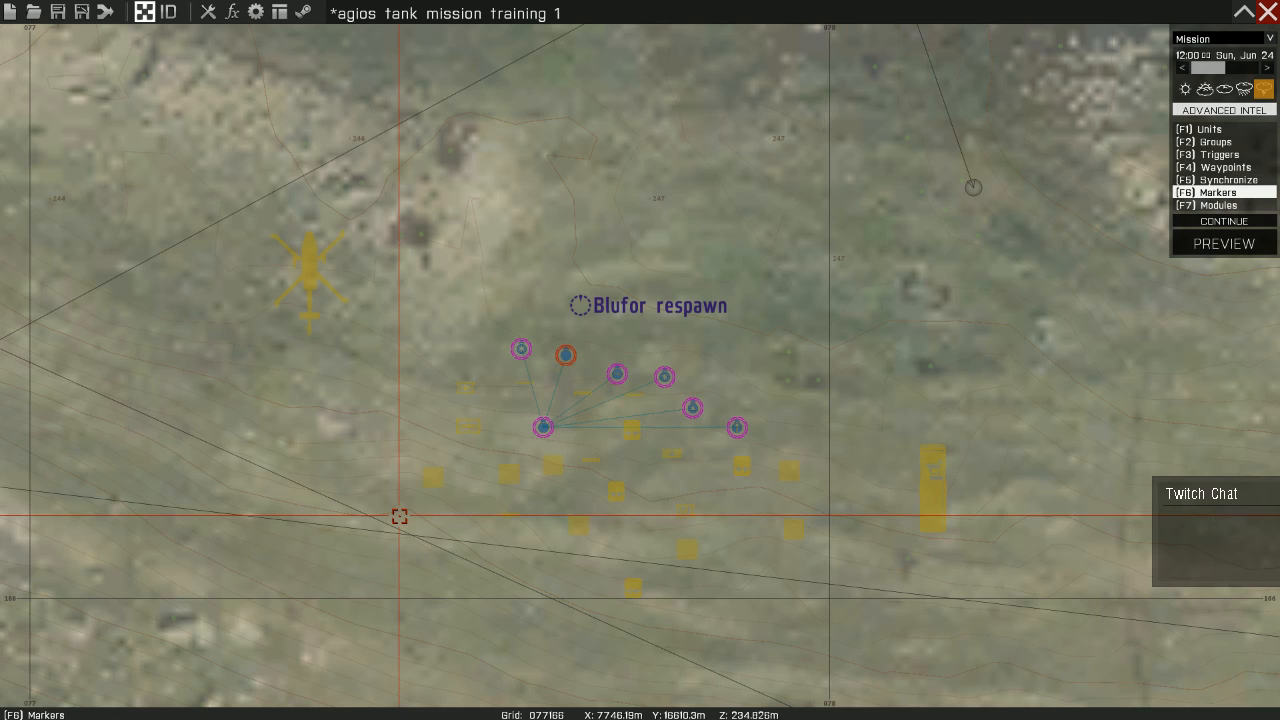
Step: Save the mission and review the Blufor respawn marker's settings without changing them
click(58, 12)
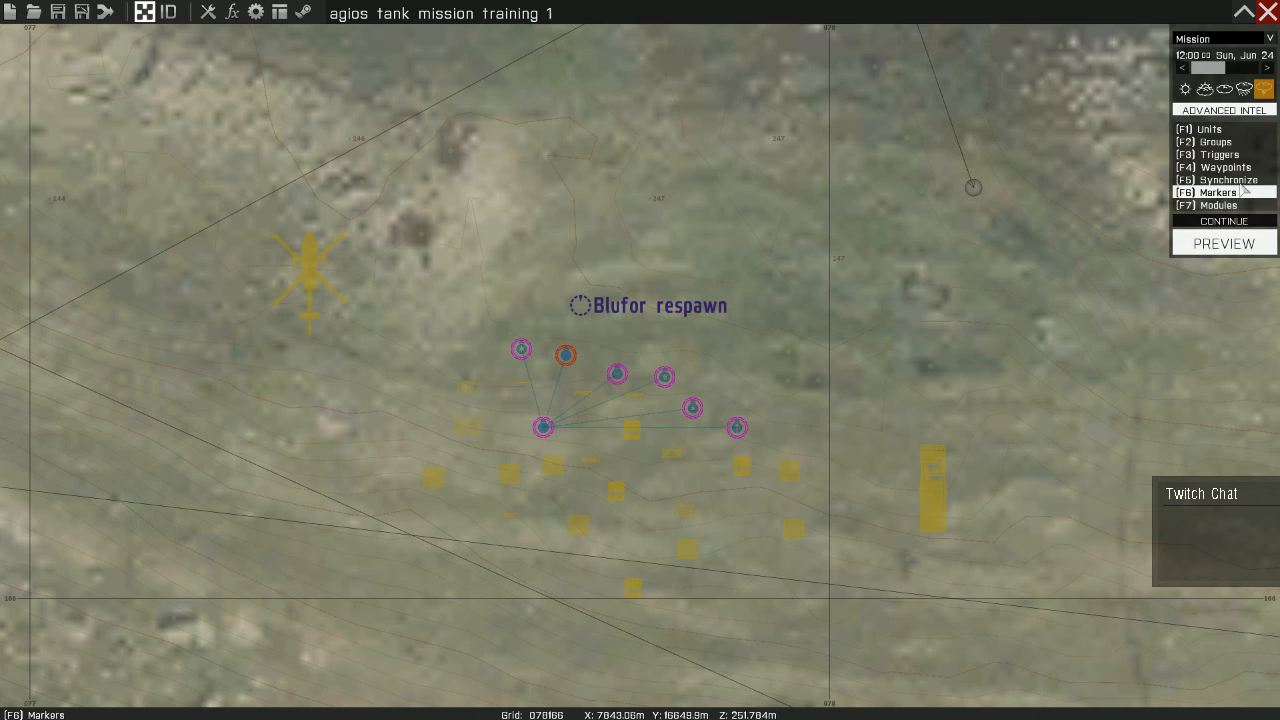
double_click(579, 304)
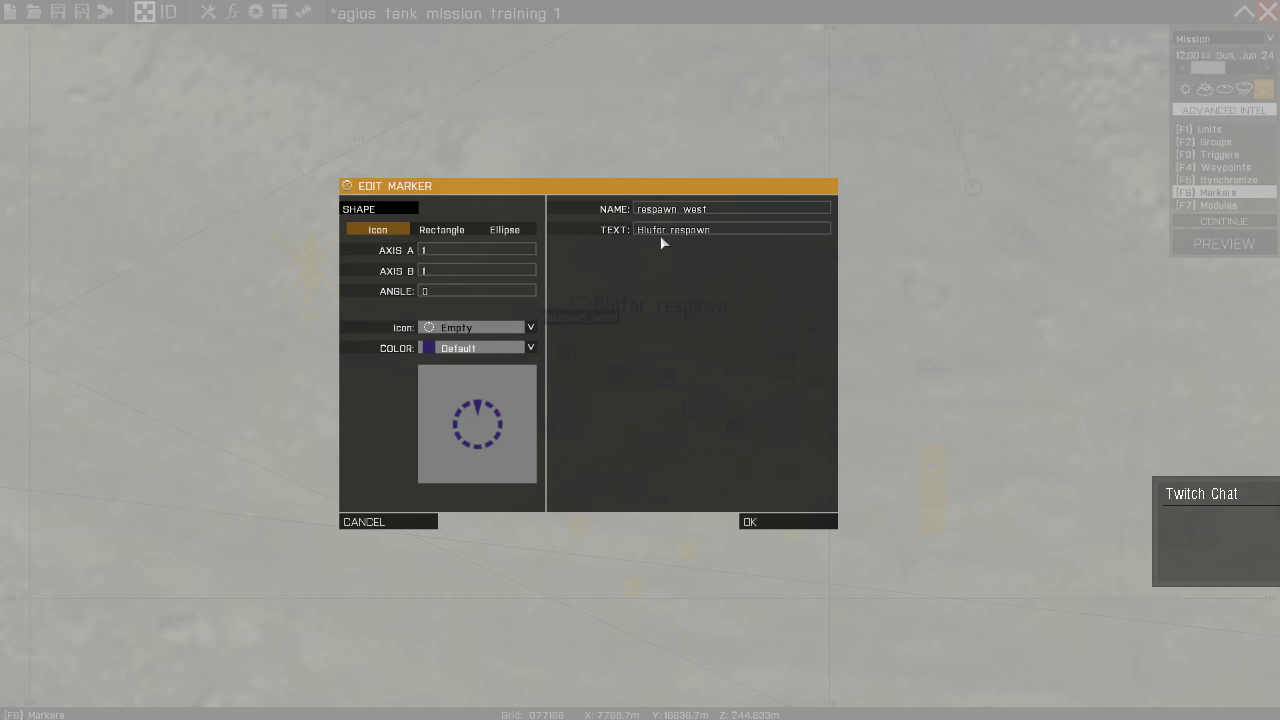
click(378, 522)
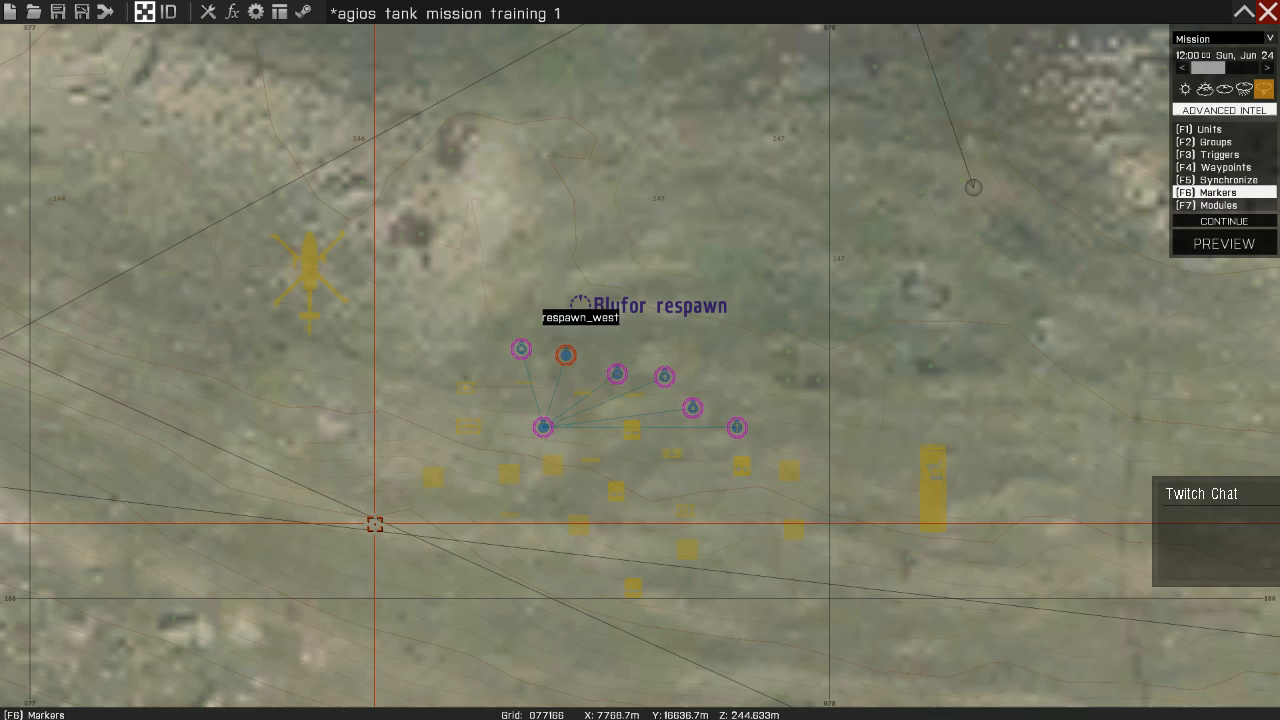
double_click(566, 355)
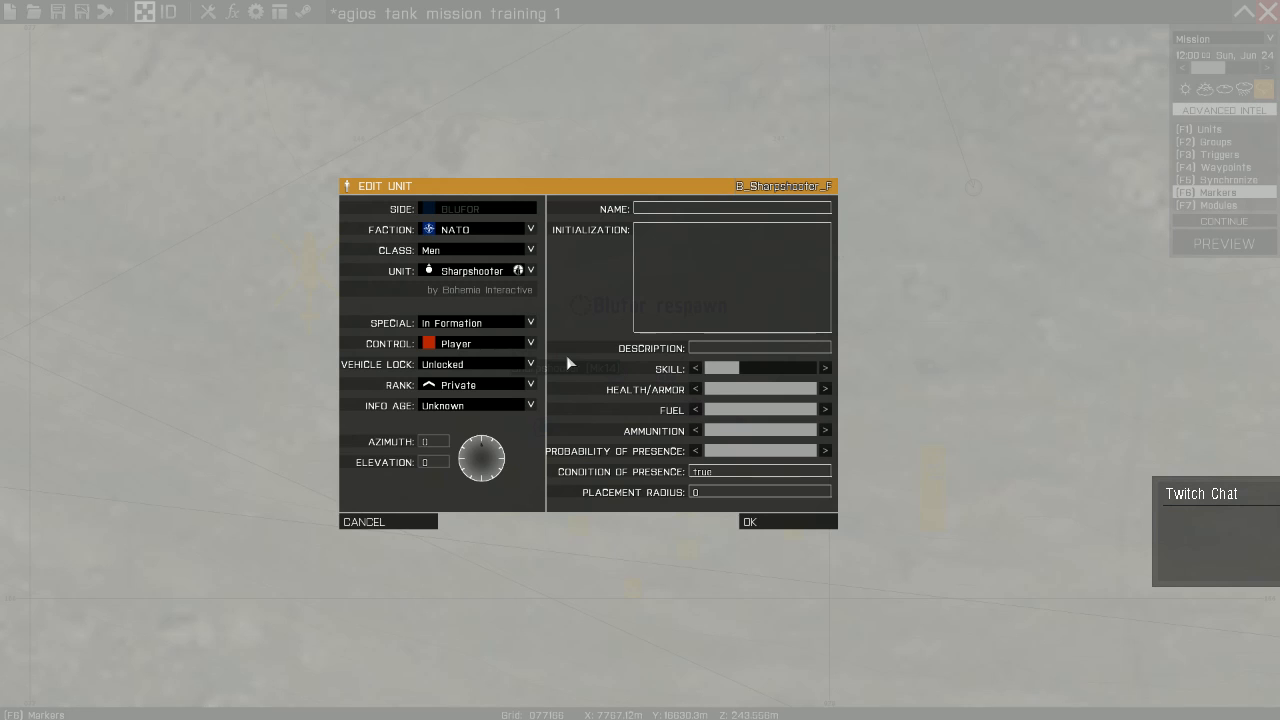
click(680, 244)
text(respawn = "BASE"; respawnDelay = 5;)
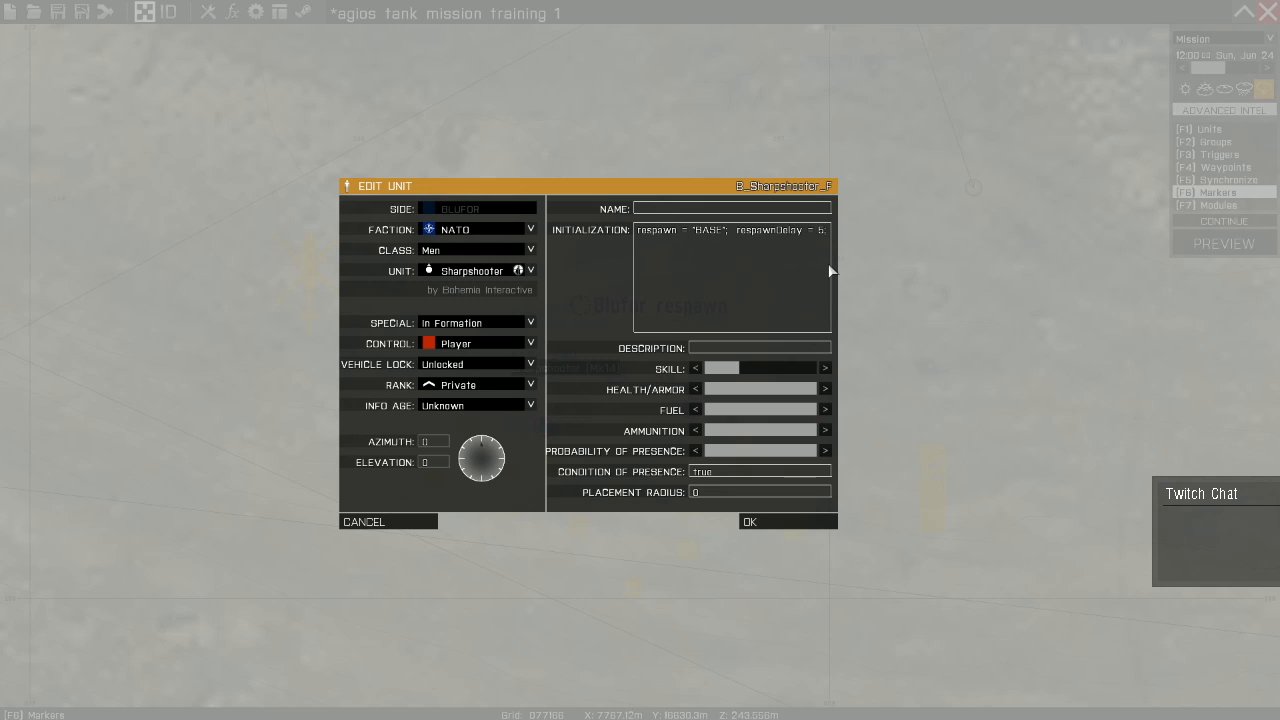
text(;)
click(420, 521)
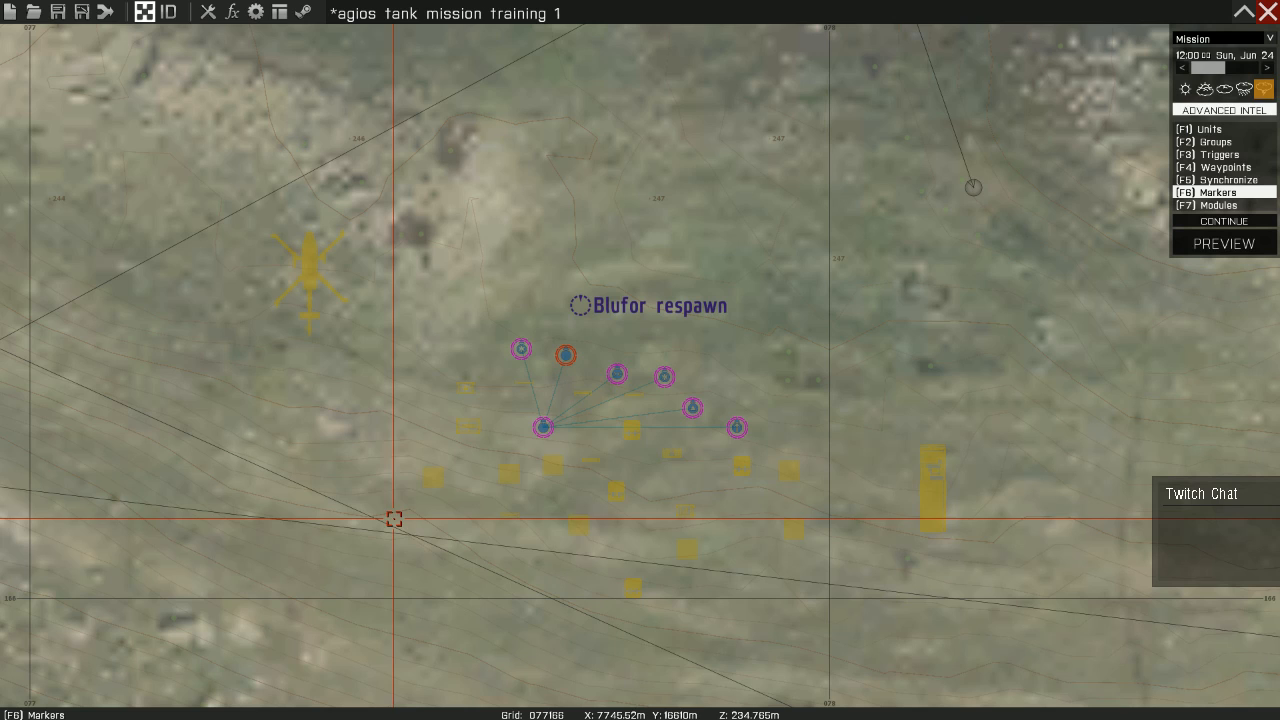
Step: Save the mission and preview it in third-person view
click(55, 12)
click(1224, 243)
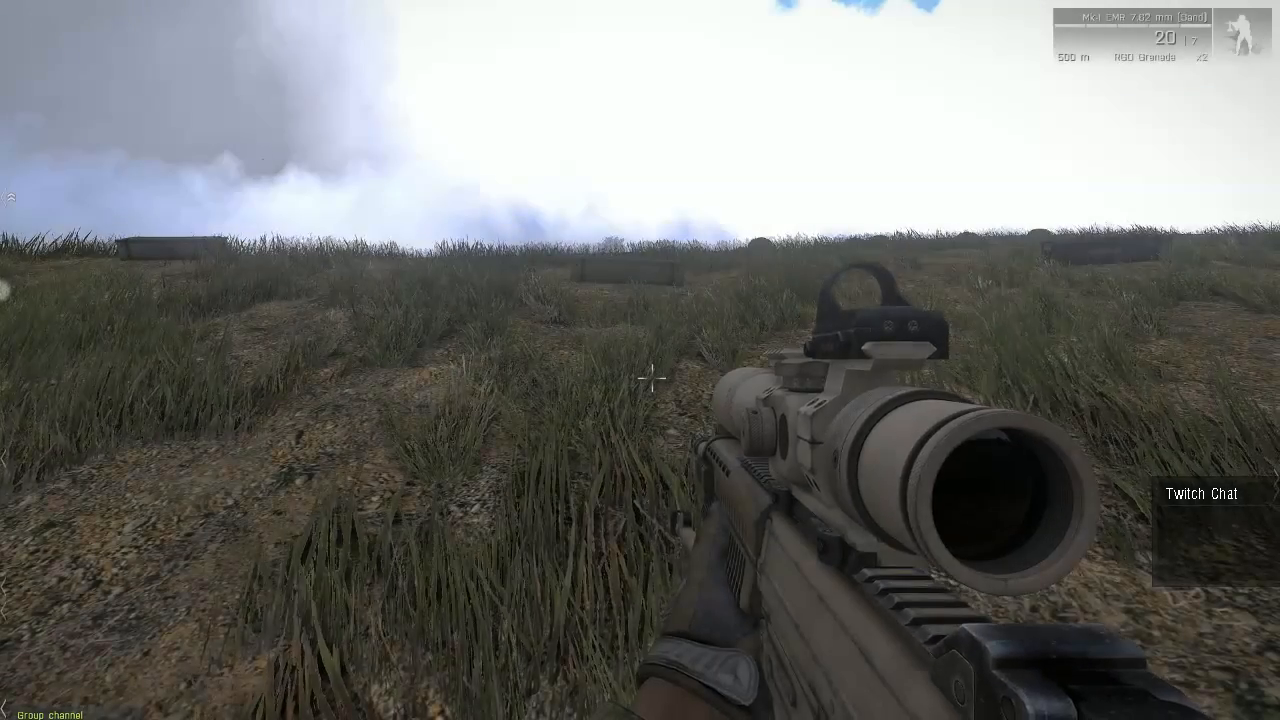
key(KP_Enter)
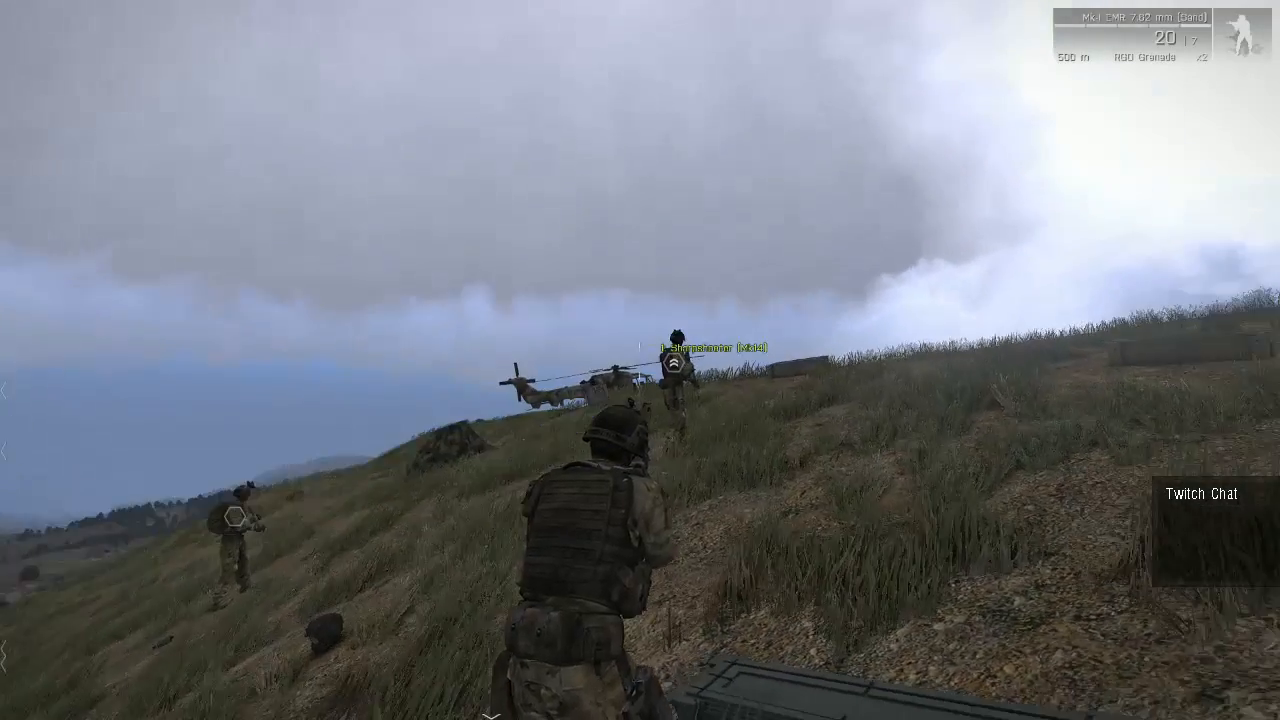
Step: Fire at the squad members to test respawning after death, and end the mission preview
click(640, 374)
click(640, 376)
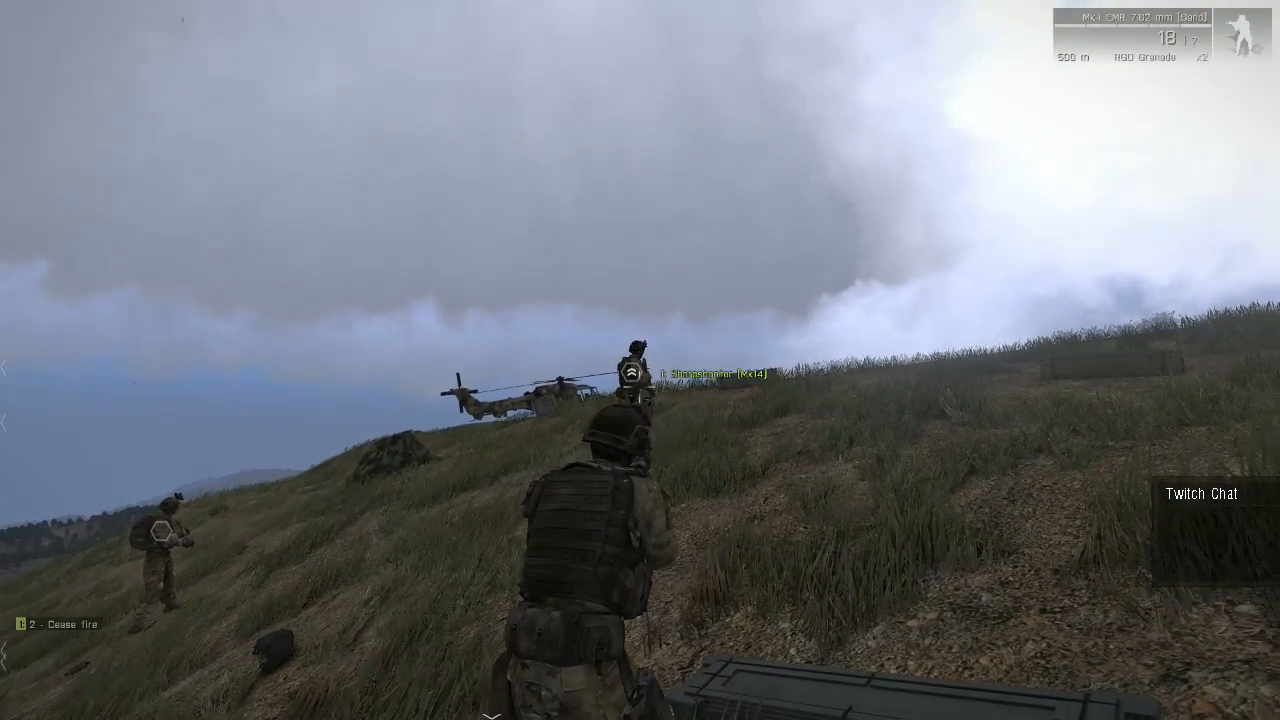
click(640, 374)
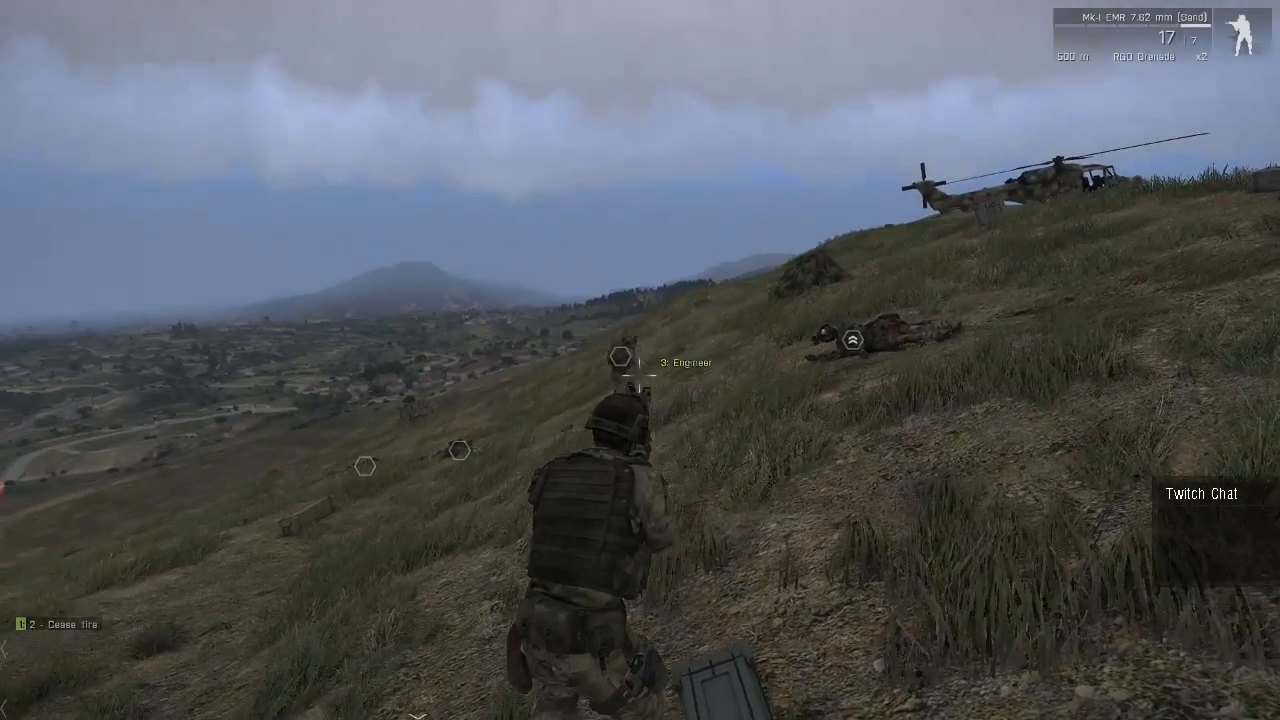
click(640, 374)
click(640, 374)
click(640, 374)
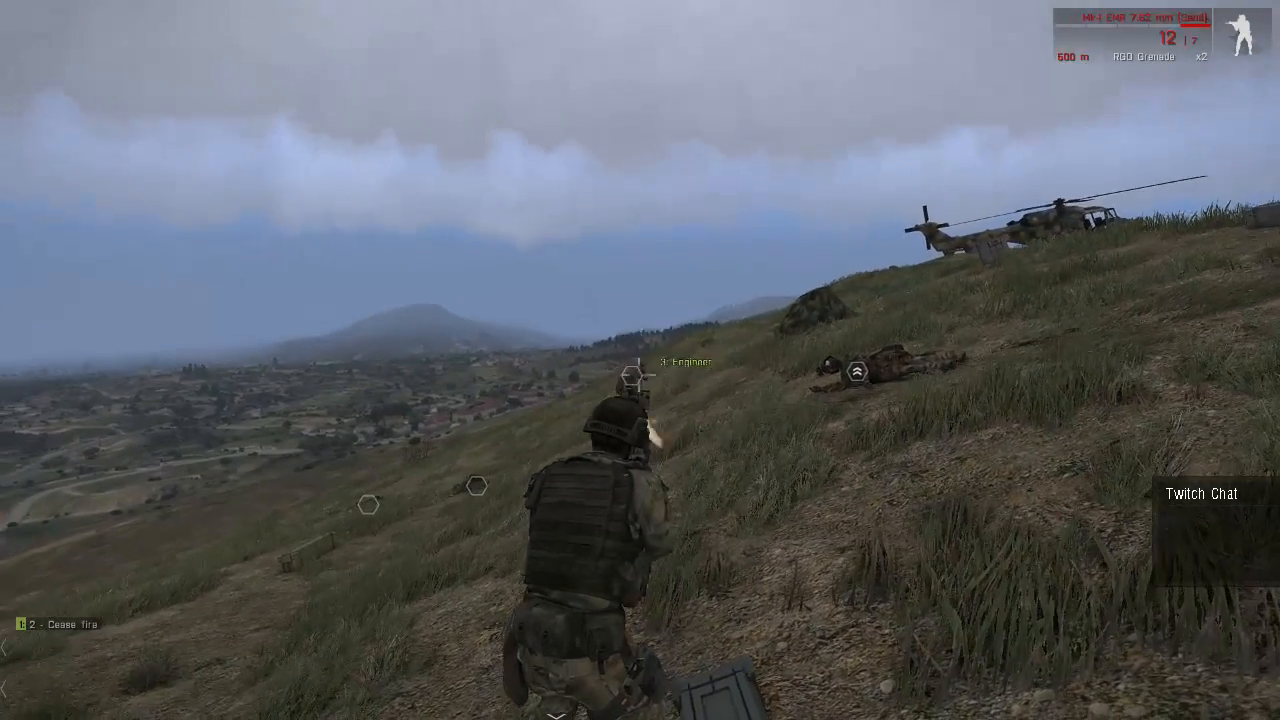
click(640, 374)
click(642, 370)
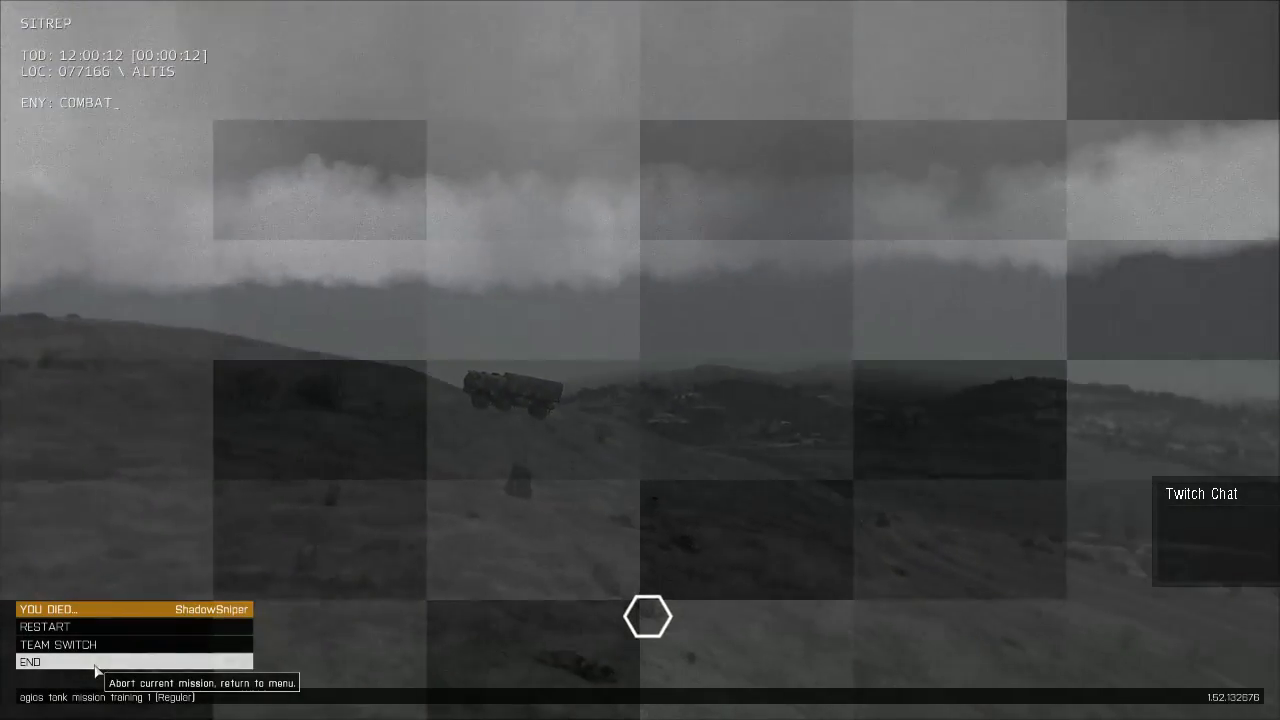
click(95, 664)
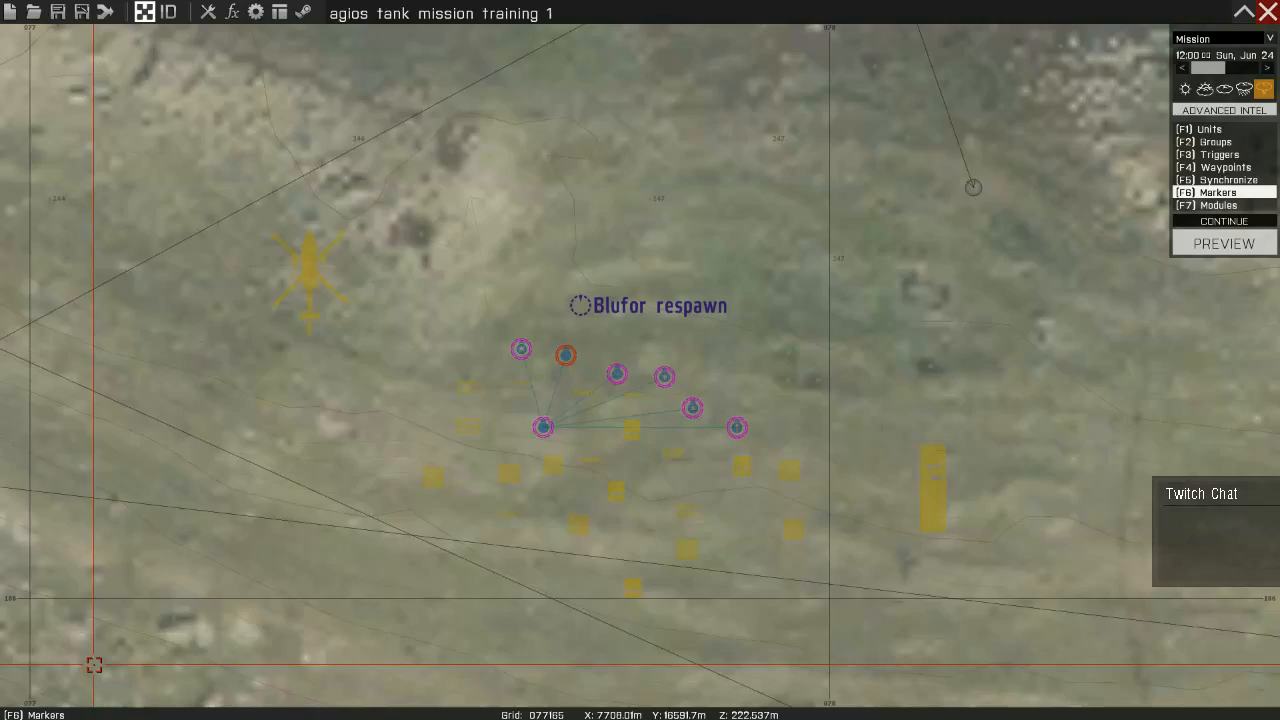
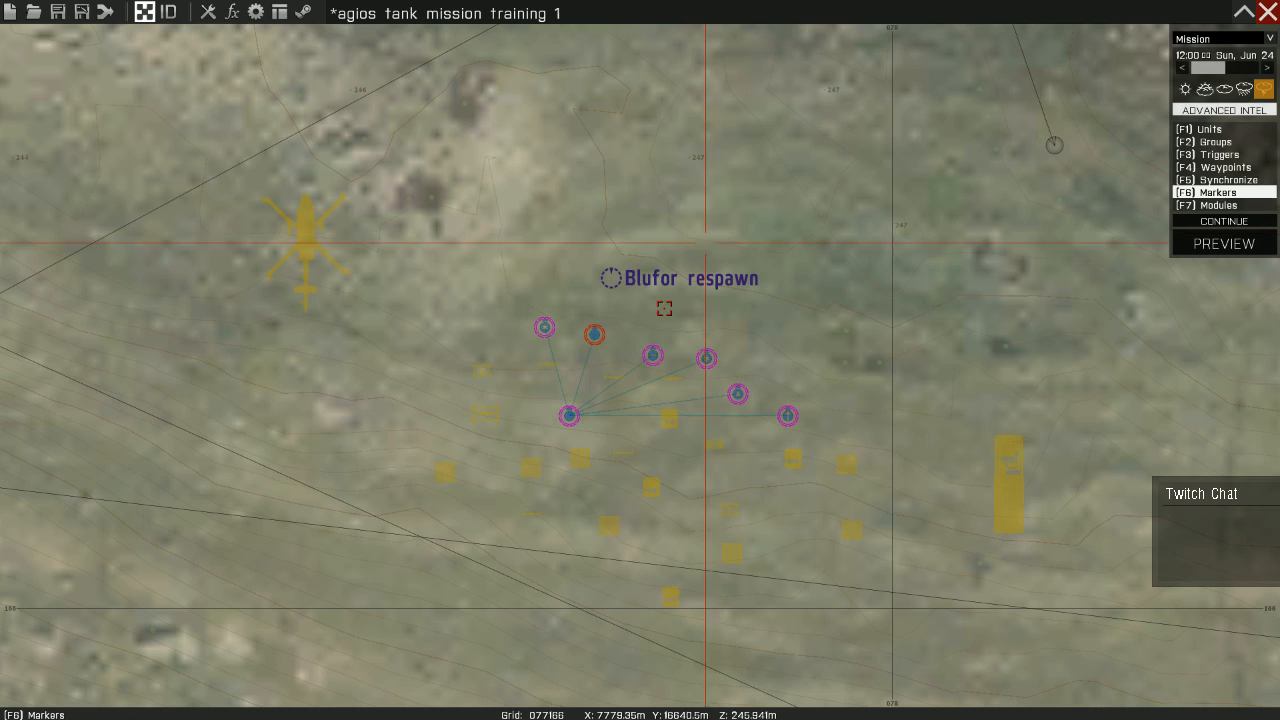
double_click(594, 334)
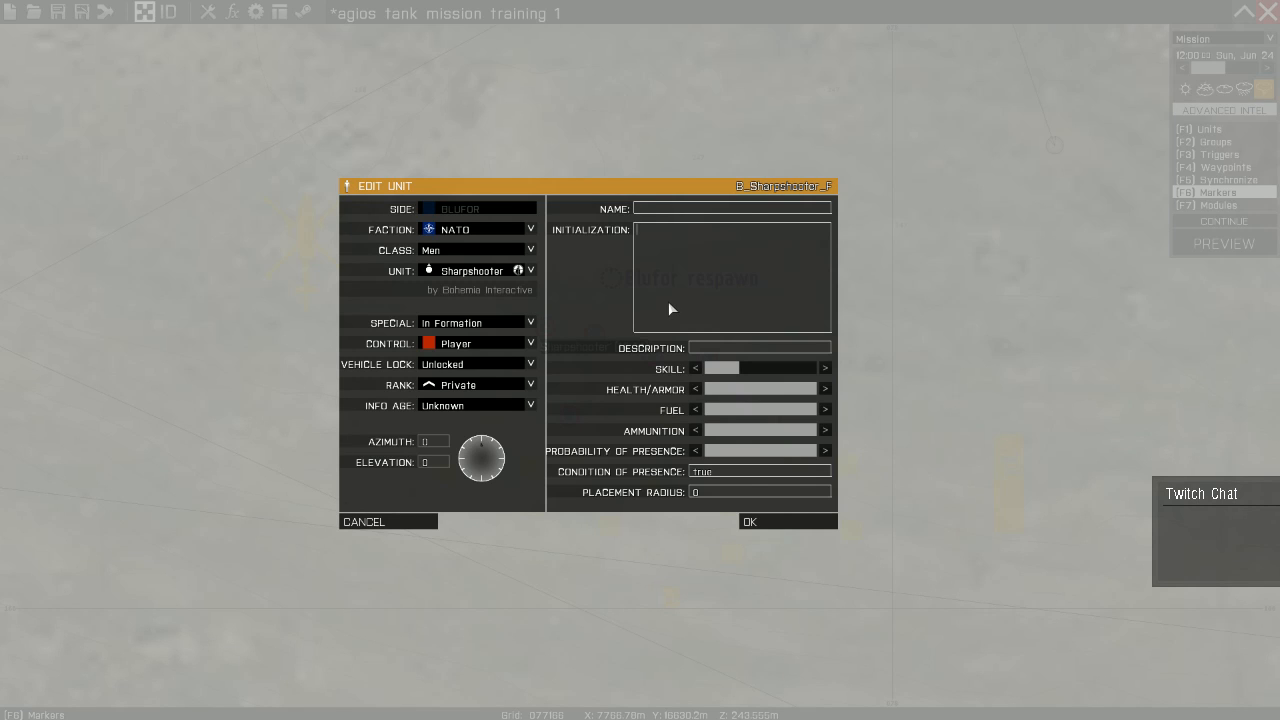
text(respawn = "BASE"; respawnDelay = 5;)
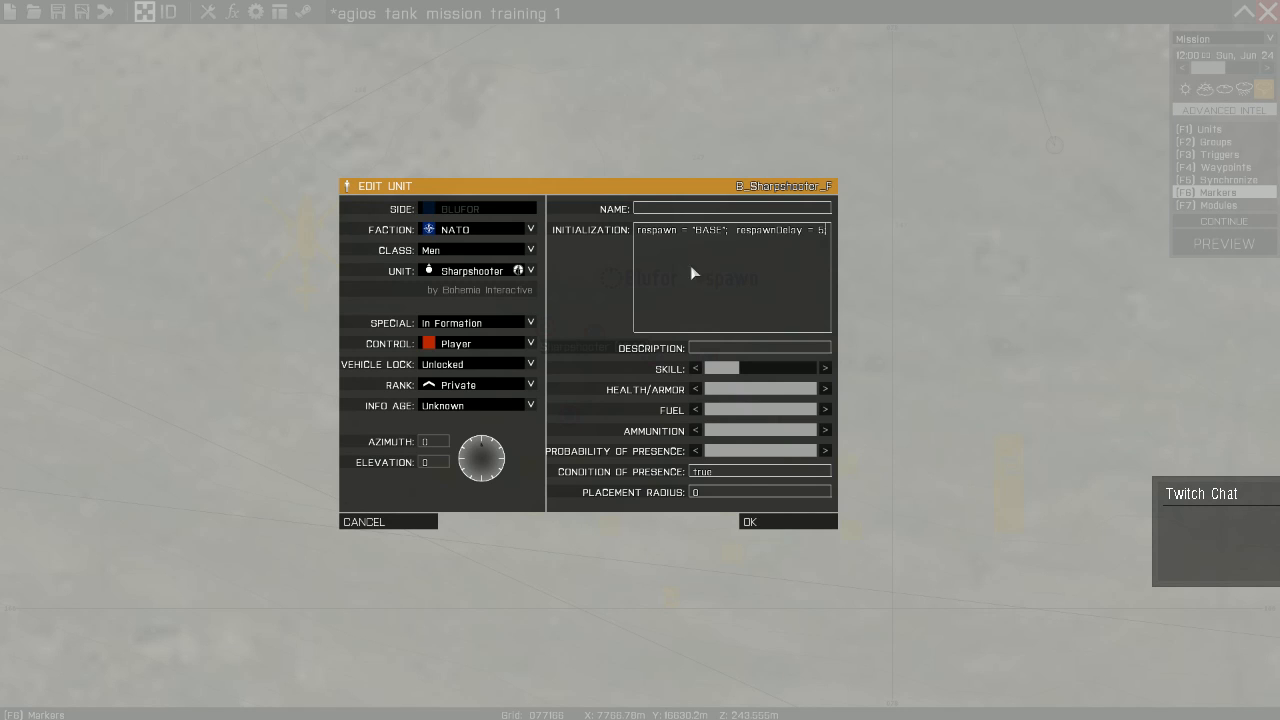
text(;)
text(;)
key(BackSpace)
key(BackSpace)
key(BackSpace)
key(BackSpace)
key(BackSpace)
key(BackSpace)
key(BackSpace)
key(BackSpace)
key(BackSpace)
key(BackSpace)
key(BackSpace)
key(BackSpace)
key(BackSpace)
key(BackSpace)
key(BackSpace)
key(BackSpace)
key(BackSpace)
key(BackSpace)
key(BackSpace)
key(BackSpace)
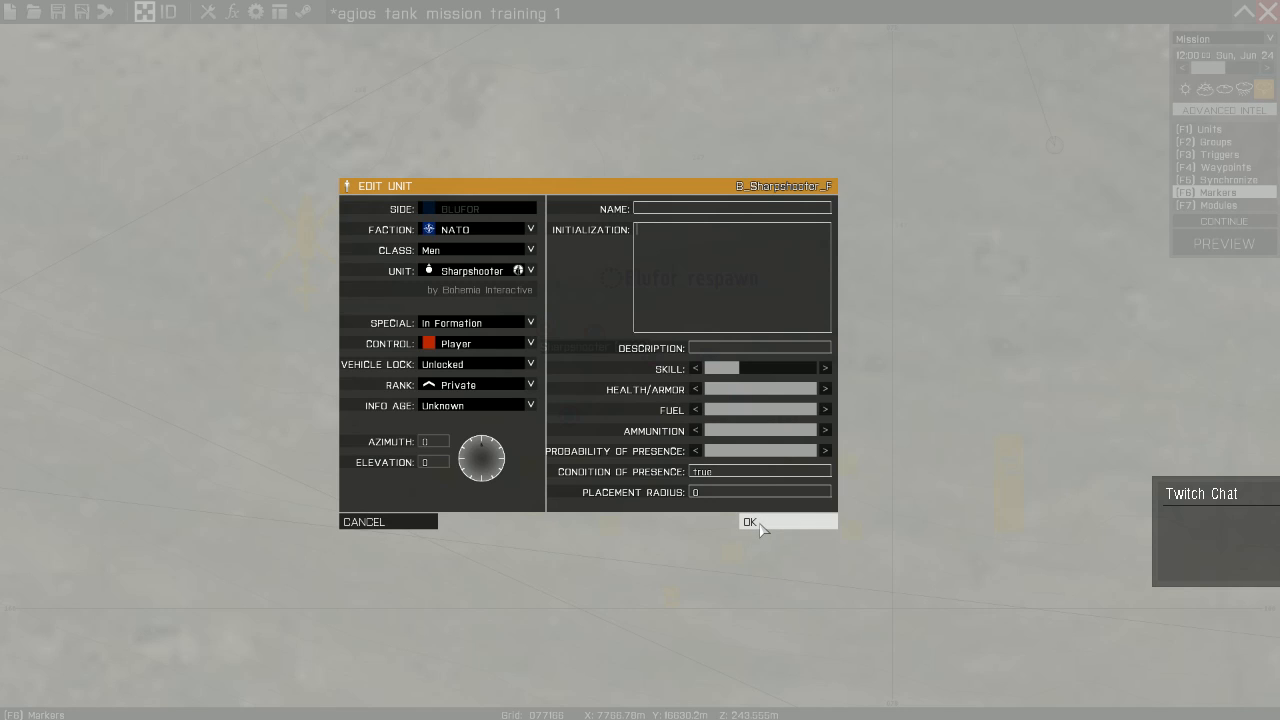
click(366, 522)
Step: Save the mission and preview it again
scroll(537, 411, down, 3)
scroll(605, 382, up, 3)
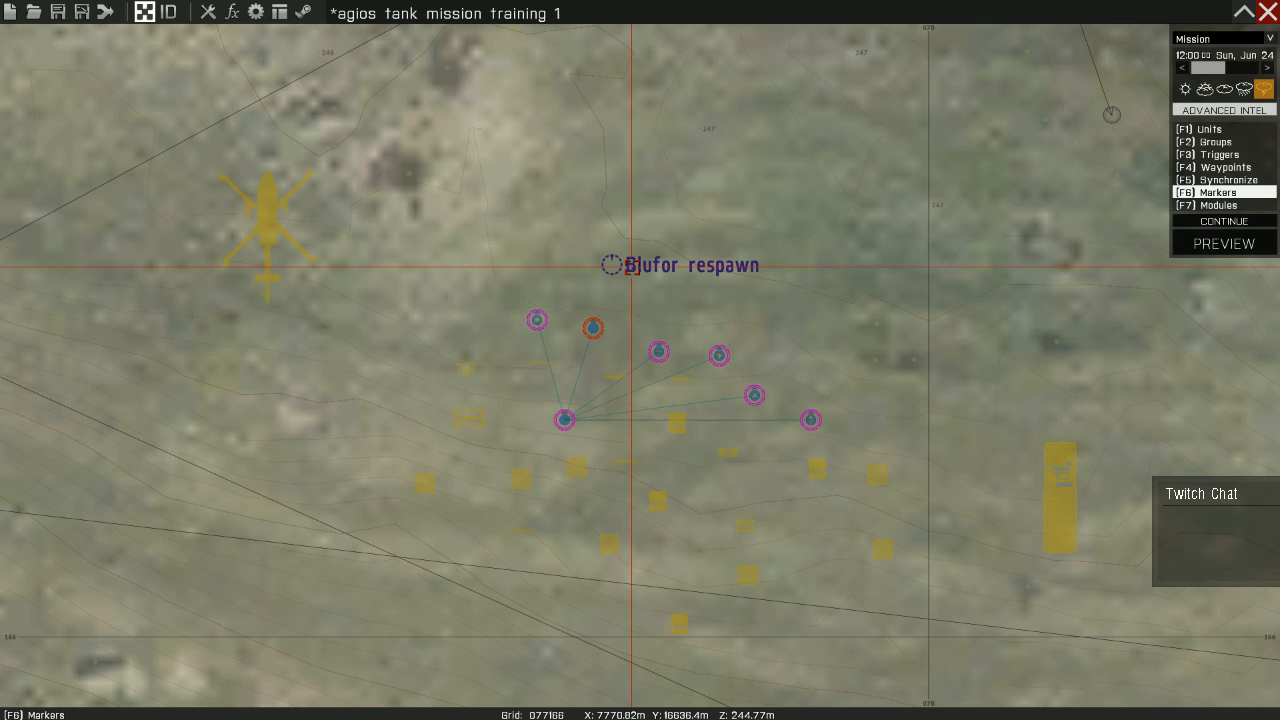
click(58, 13)
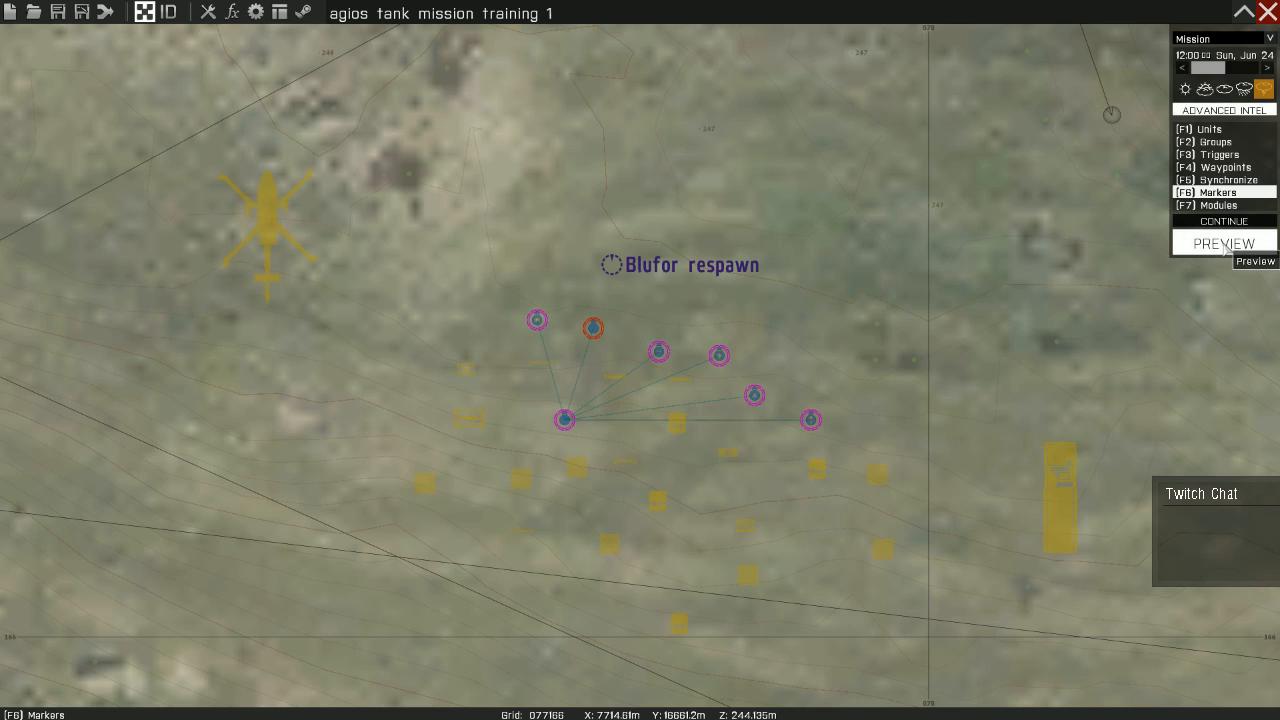
click(1224, 246)
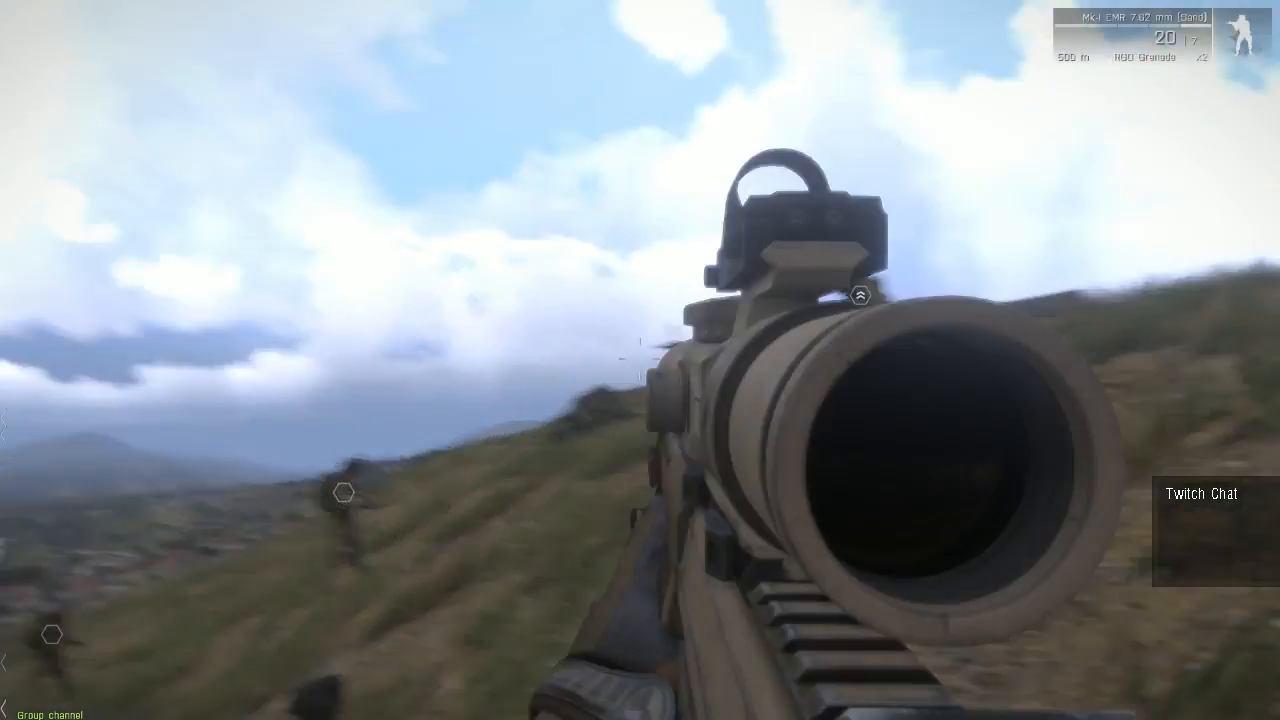
Step: Aim through the rifle scope and shoot the Engineer squadmate to test respawning
right_click(640, 360)
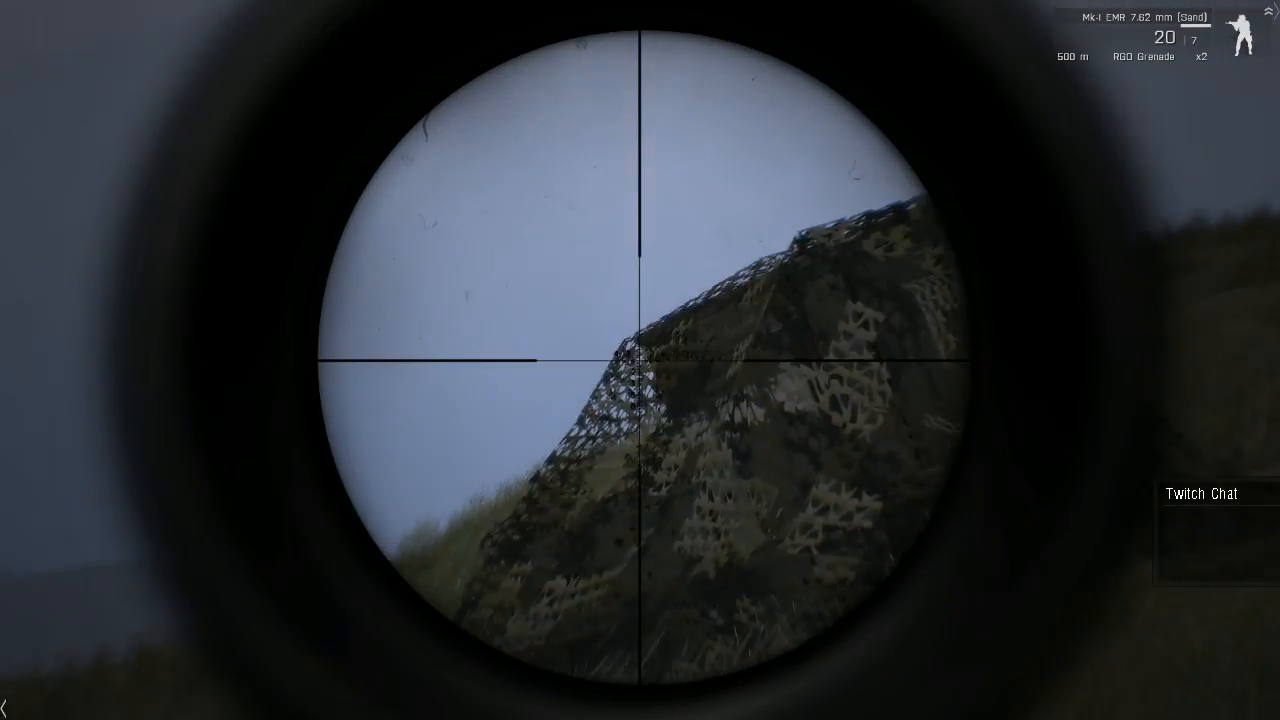
right_click(640, 360)
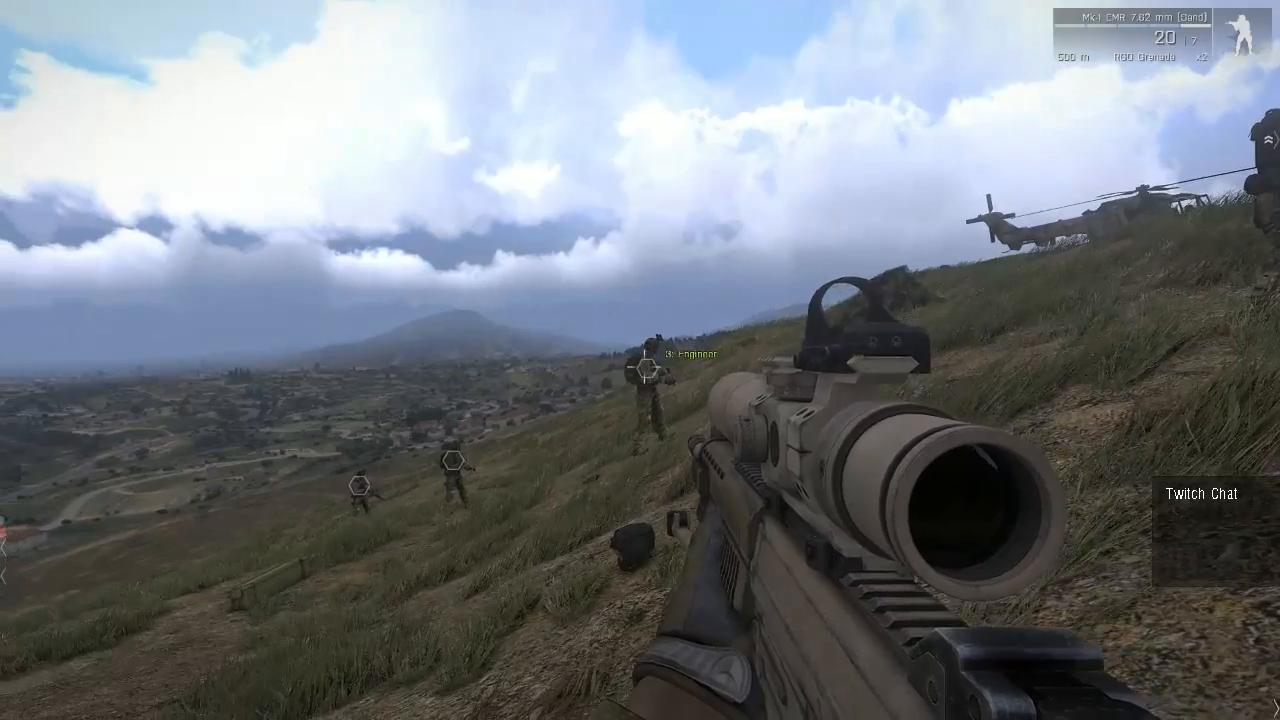
right_click(640, 360)
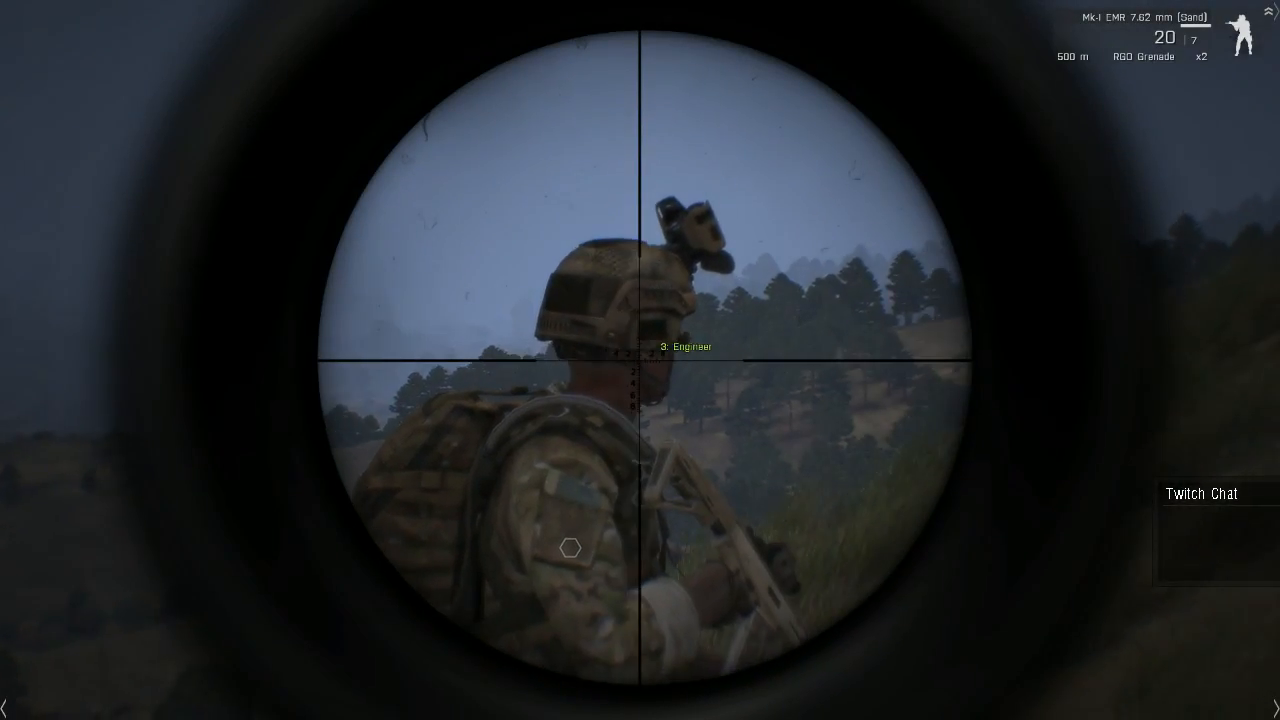
click(640, 360)
right_click(640, 360)
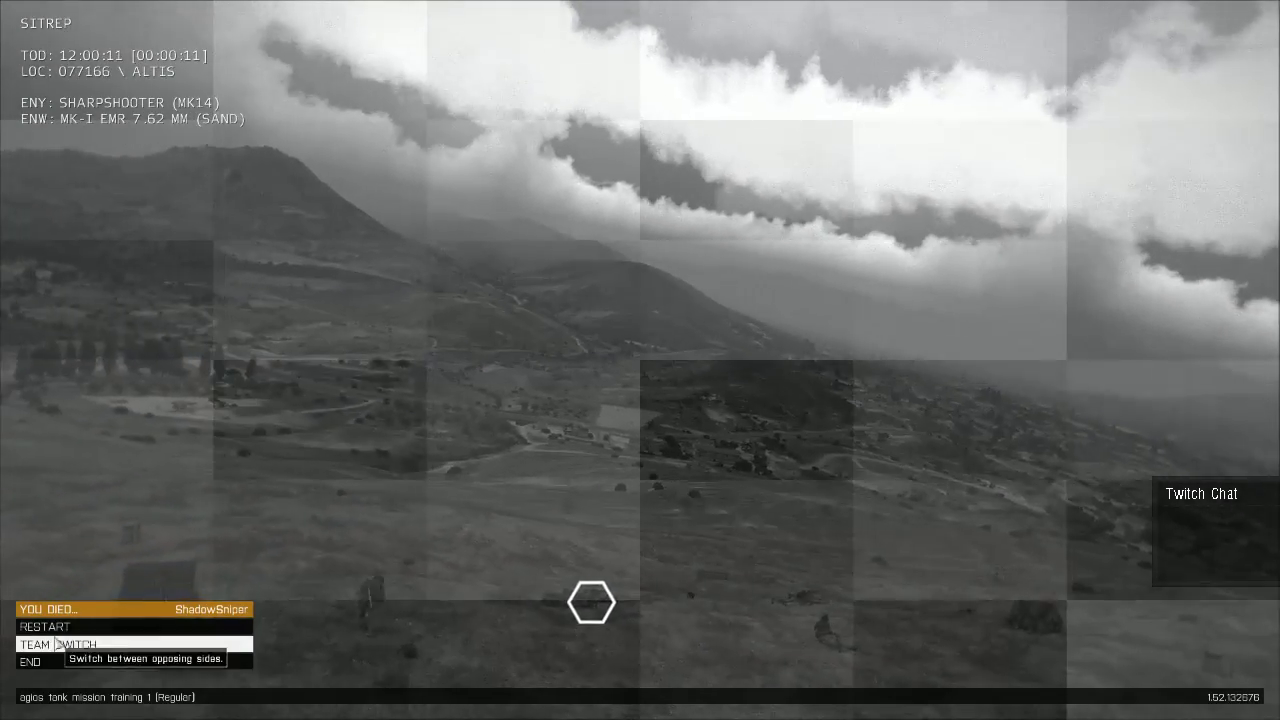
Step: Restart the mission, fire at the Engineer squadmate to test respawning after death again, and end the preview
click(55, 628)
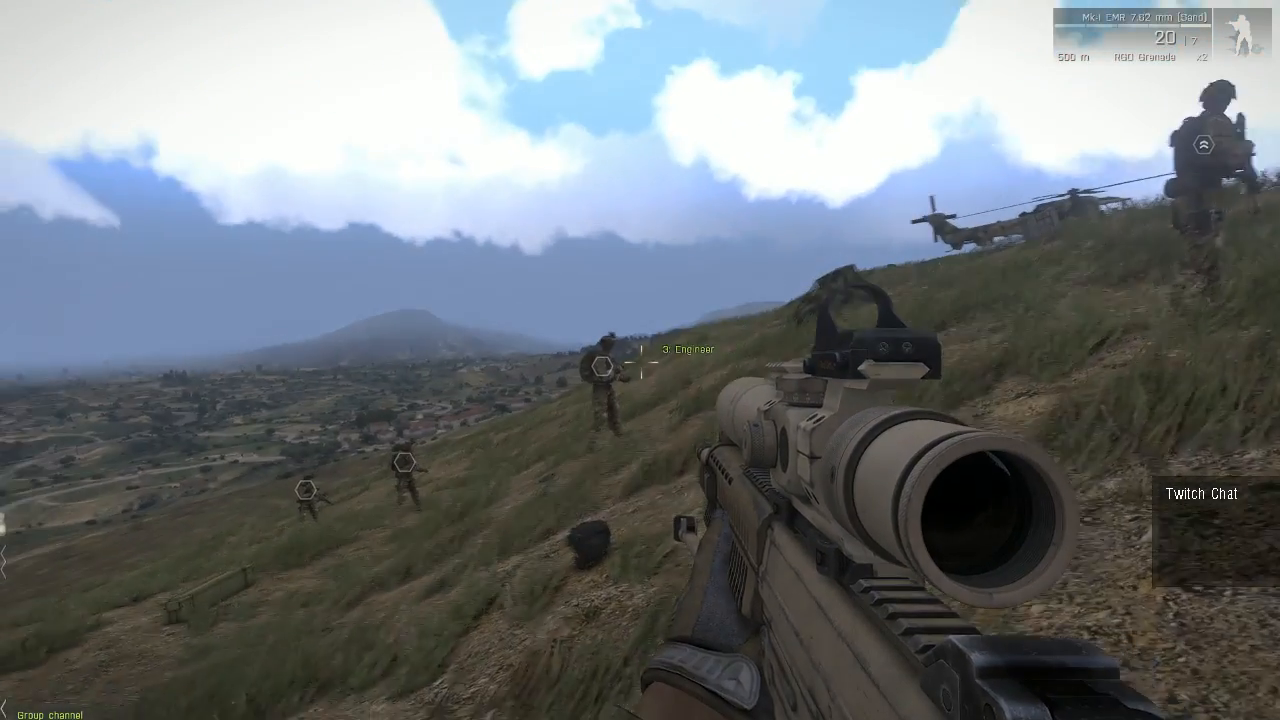
click(640, 360)
click(640, 360)
click(640, 360)
click(640, 360)
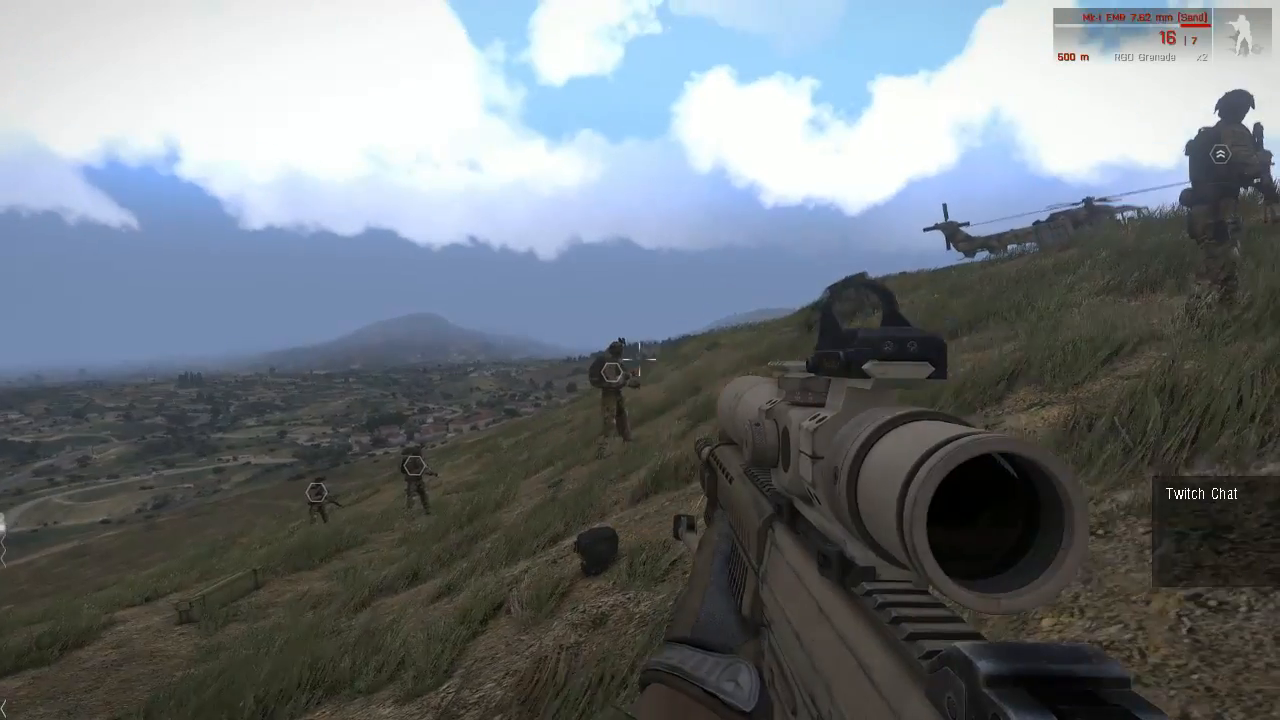
click(640, 360)
click(640, 360)
click(640, 360)
click(640, 360)
click(640, 360)
click(640, 360)
click(640, 360)
click(640, 360)
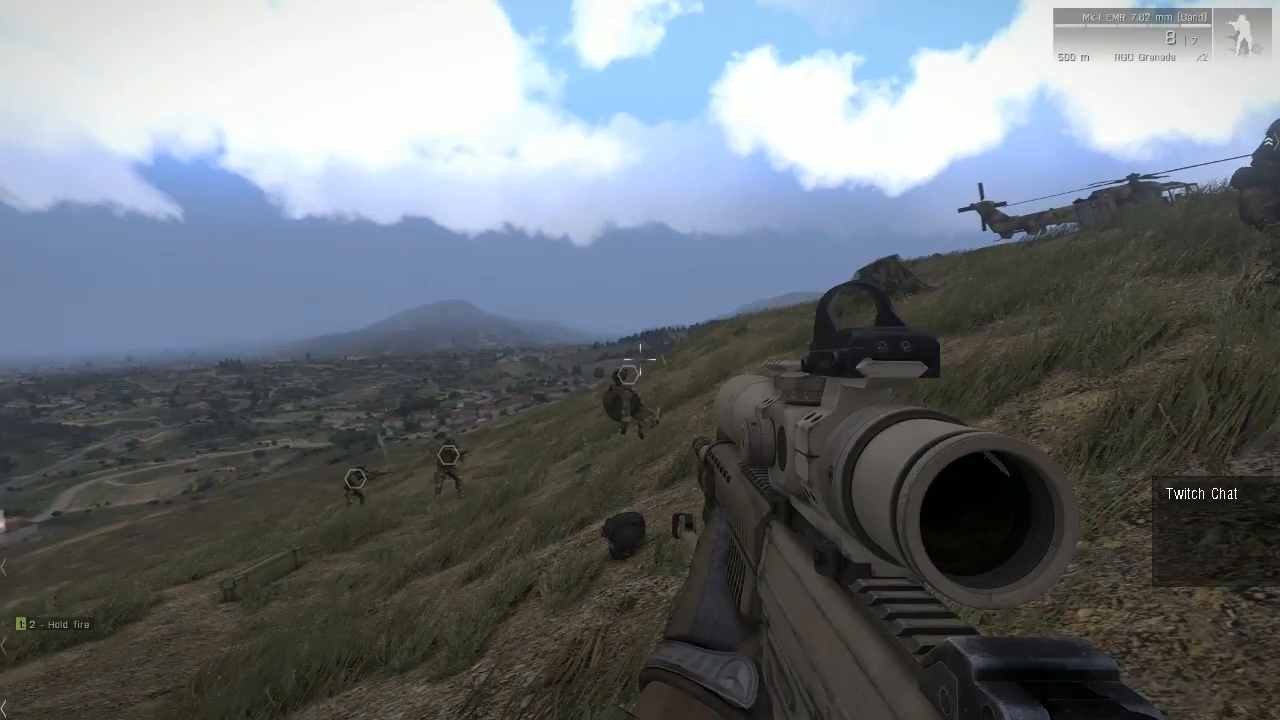
click(640, 360)
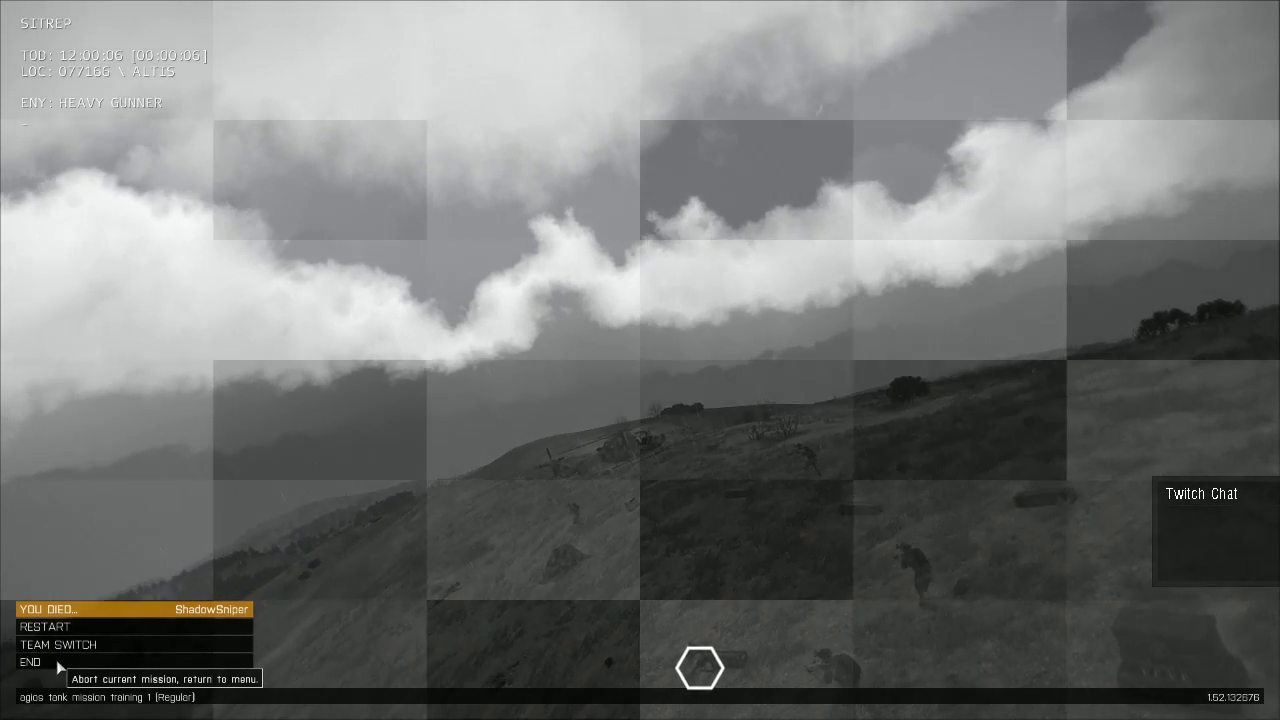
click(58, 662)
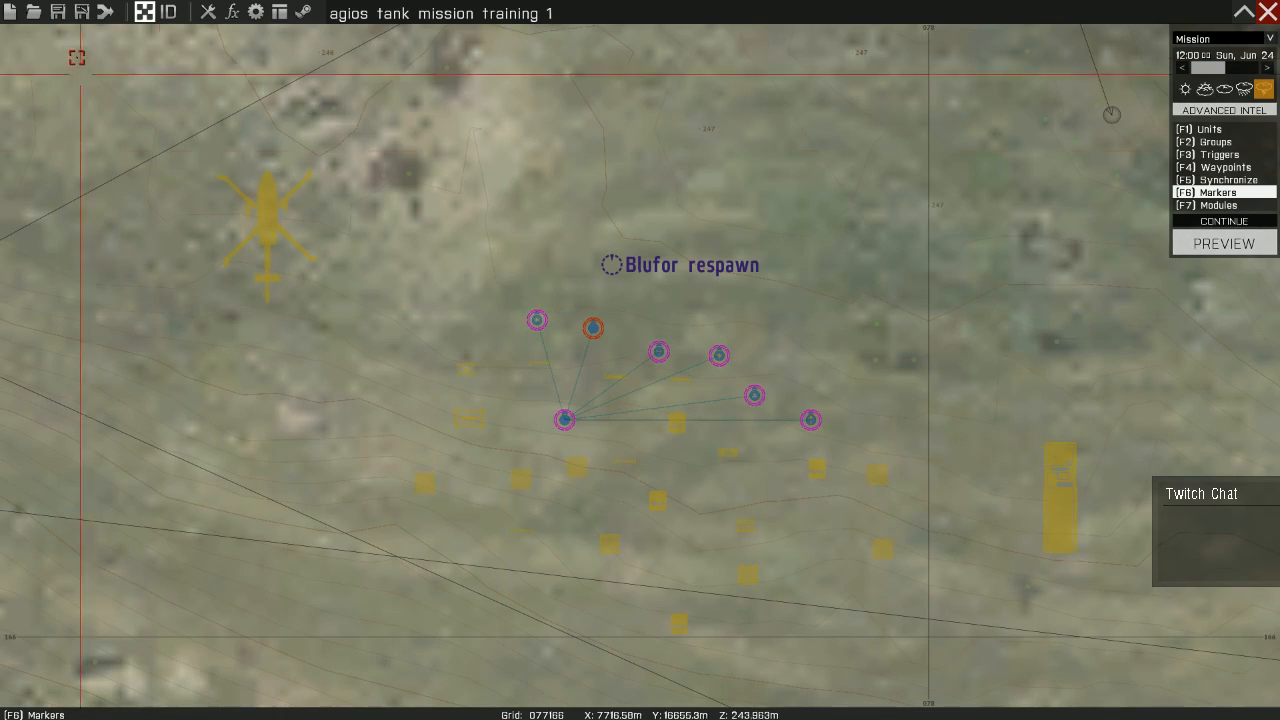
Step: Check the name, text and shape settings of the Blufor respawn marker and accept them
double_click(611, 265)
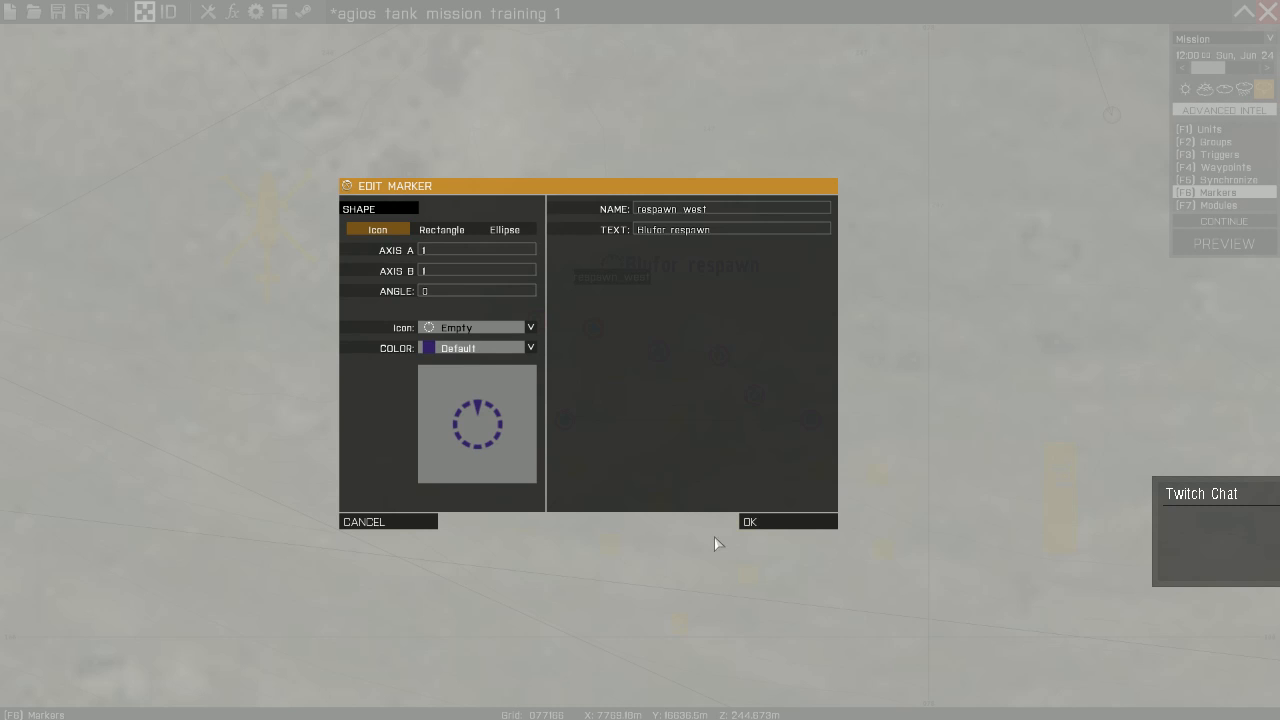
click(750, 524)
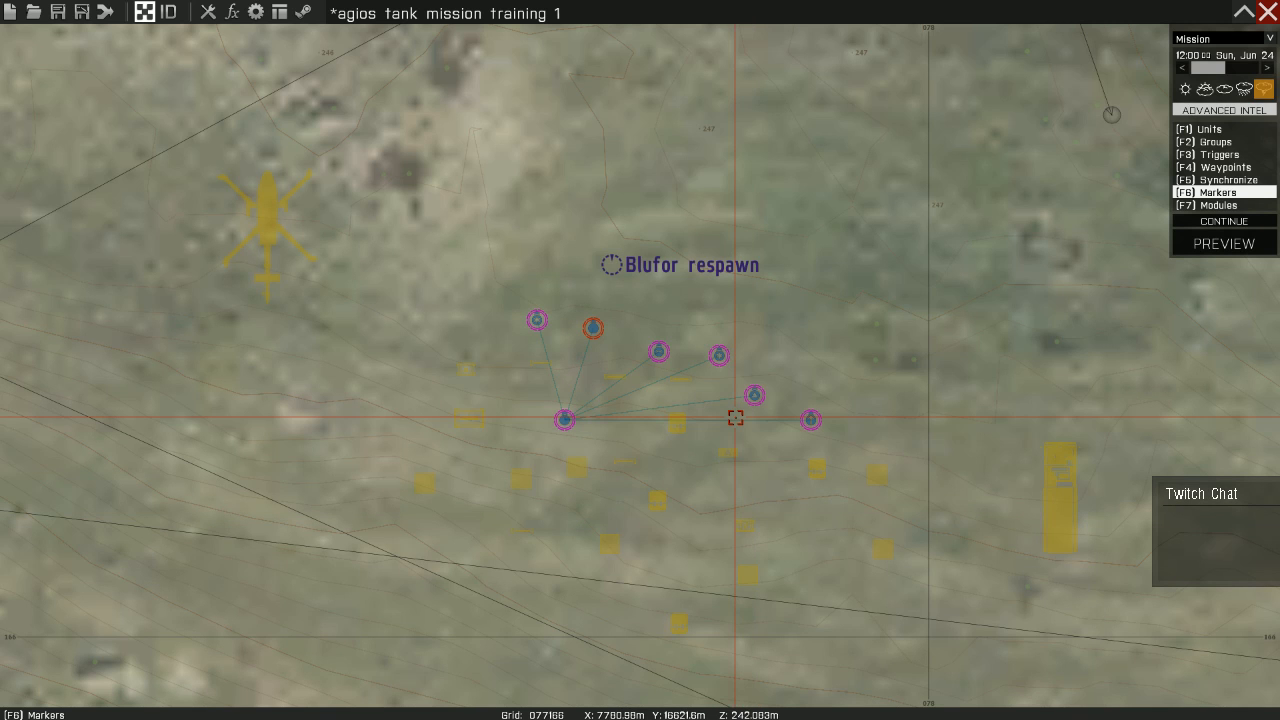
click(1229, 205)
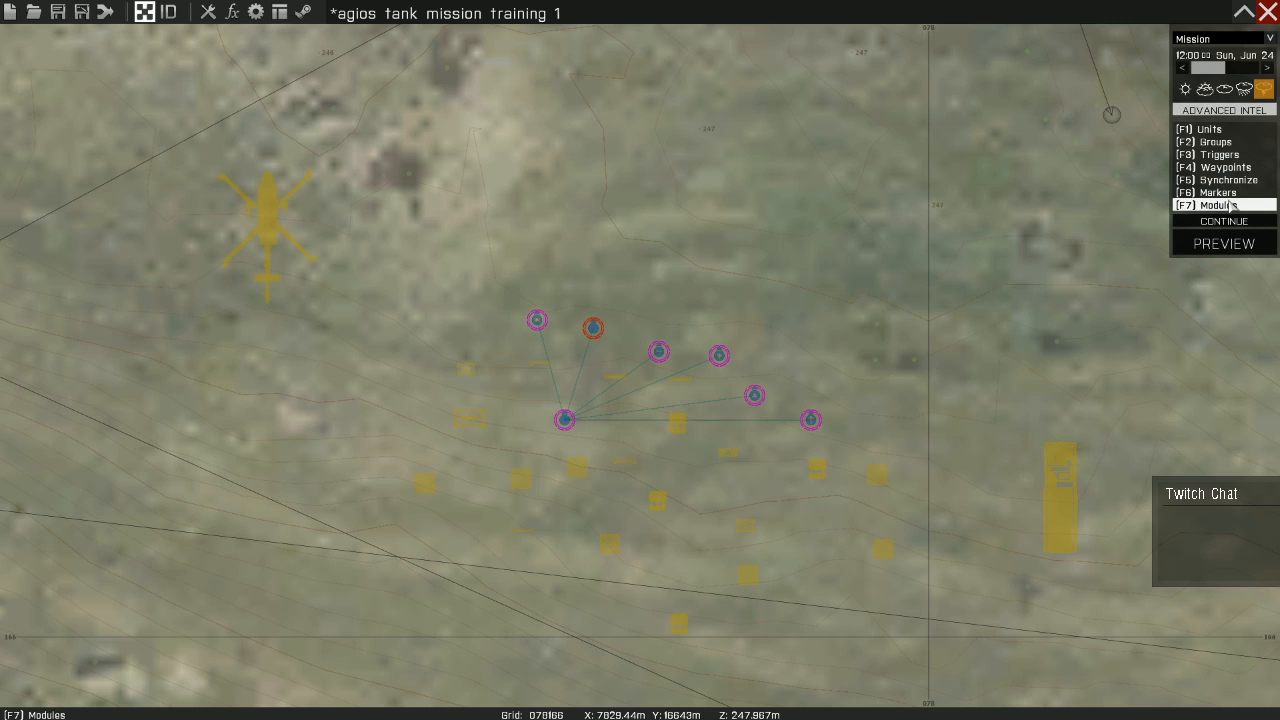
double_click(680, 258)
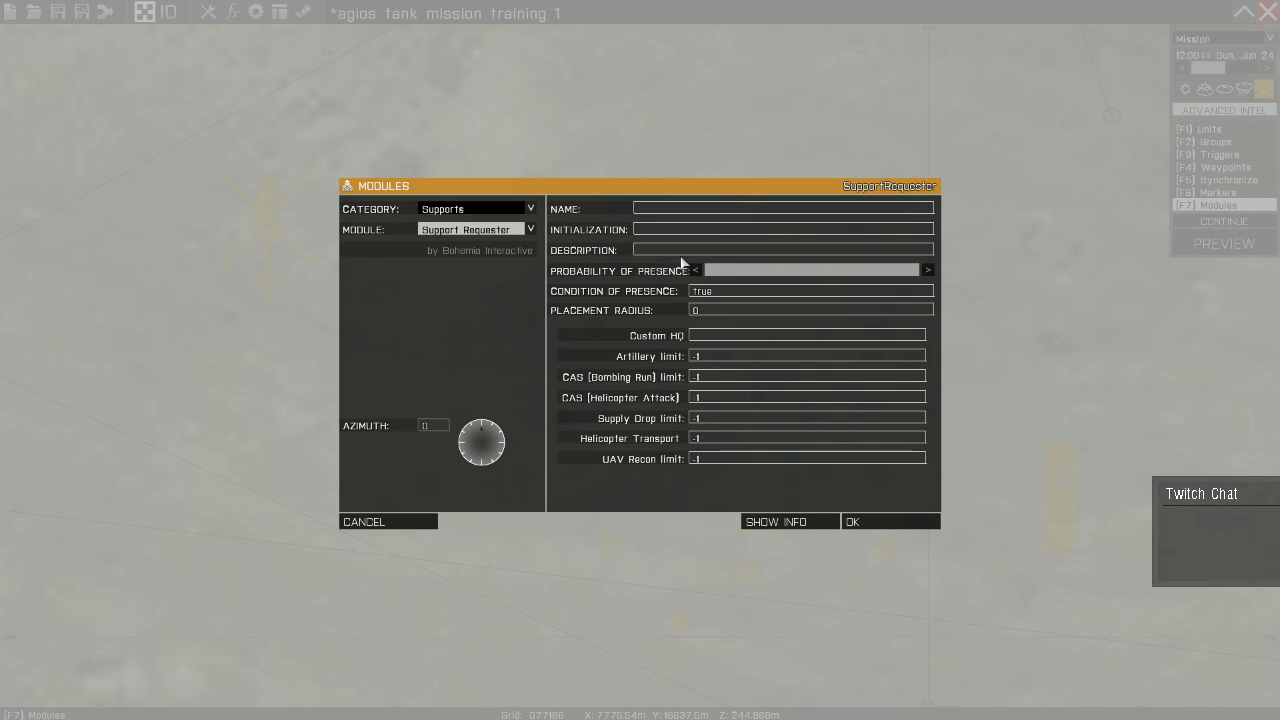
click(369, 526)
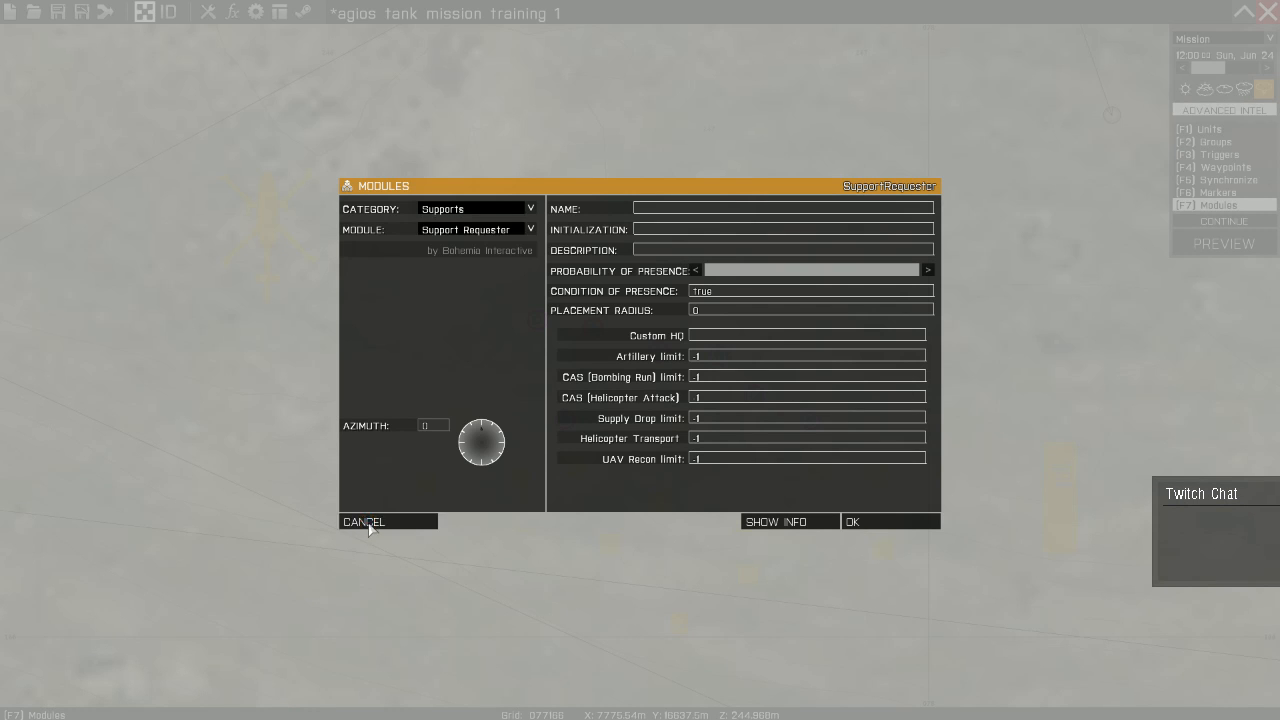
click(1216, 182)
click(1216, 192)
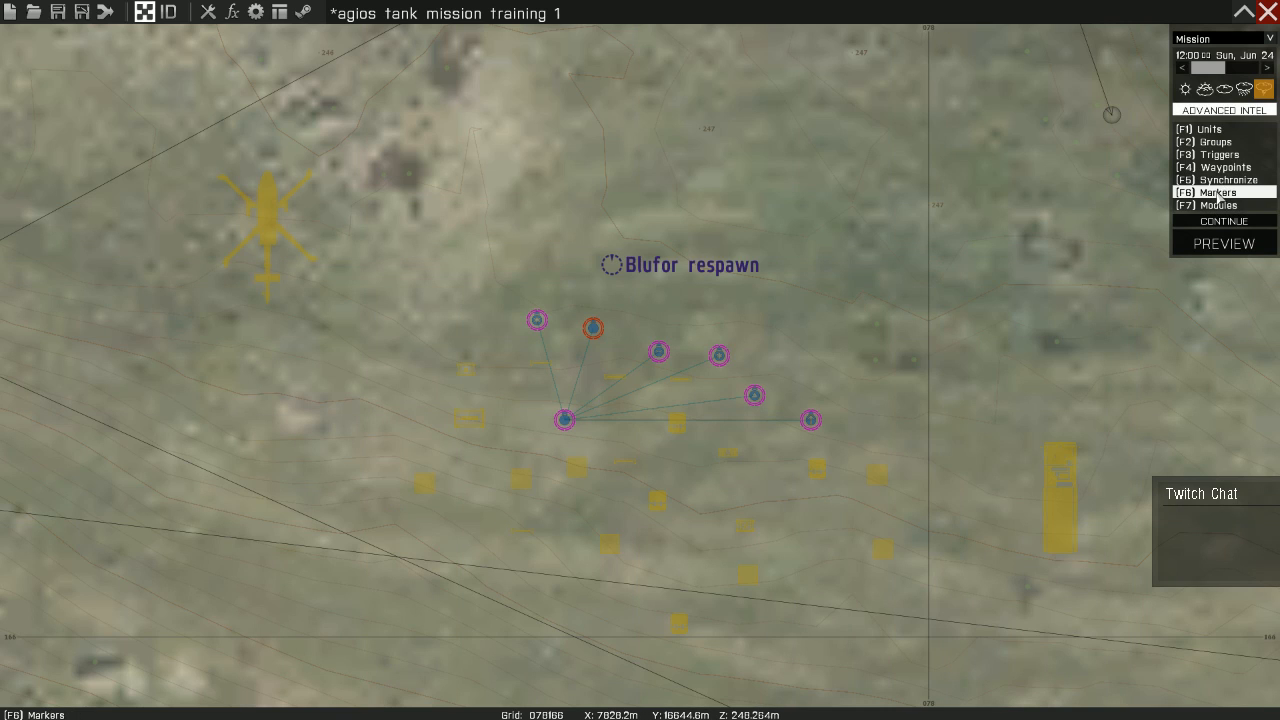